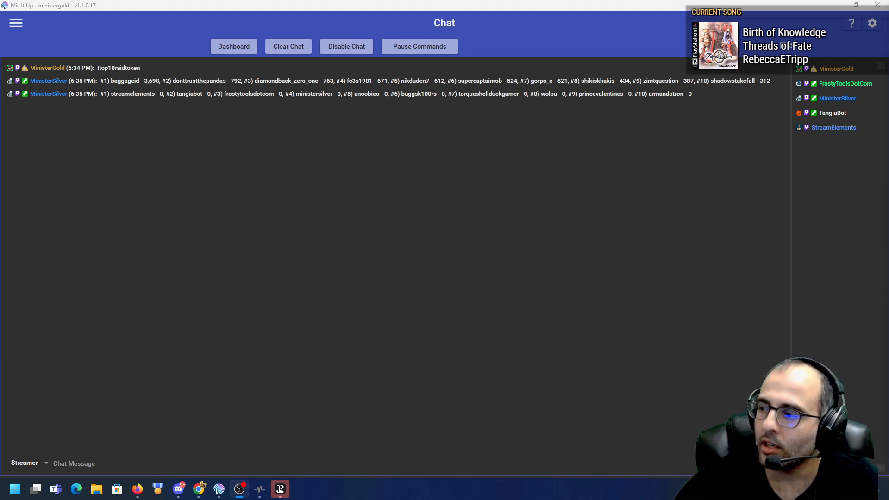
# Step: Bring up the stream chat window and send the chat command "!rwinfo oc"
pyautogui.moveTo(569, 29); pyautogui.dragTo(463, 30)
pyautogui.moveTo(385, 203); pyautogui.dragTo(339, 209)
pyautogui.click(412, 431)
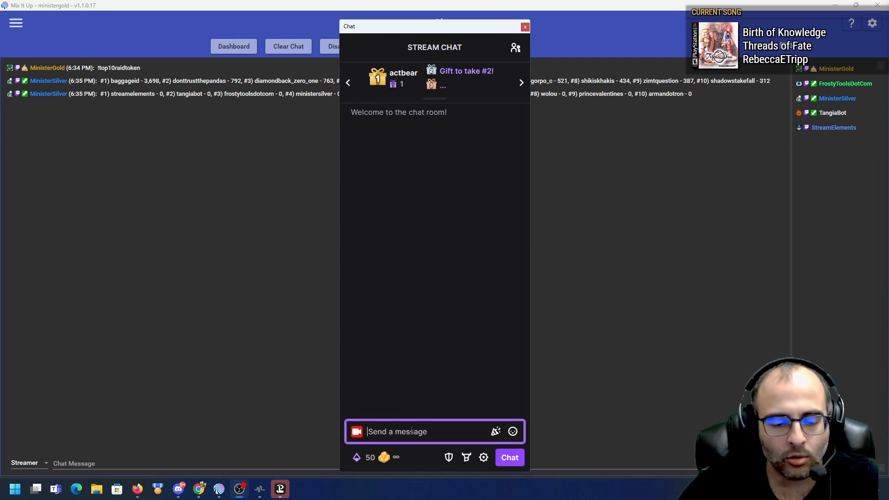
pyautogui.write('!rwinfo oc')
pyautogui.press('Return')
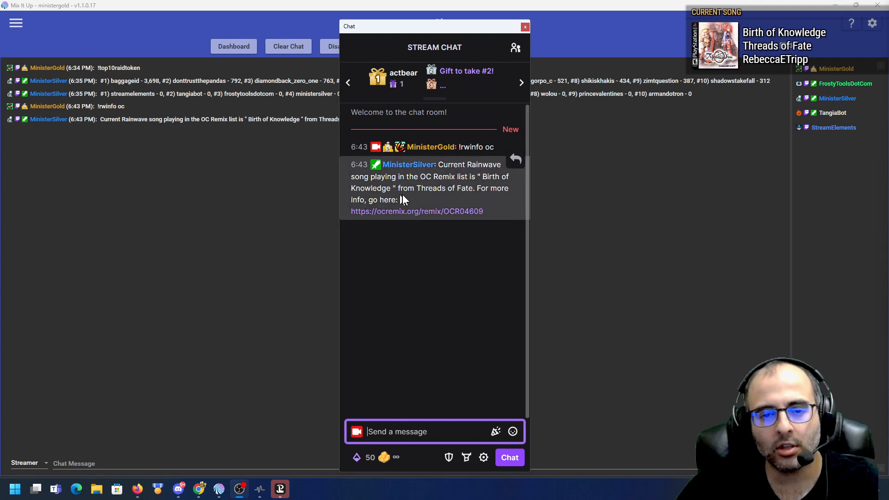
# Step: View the song's OverClocked ReMix page through the link in the bot's reply and return to Mix It Up
pyautogui.moveTo(419, 190); pyautogui.dragTo(461, 191)
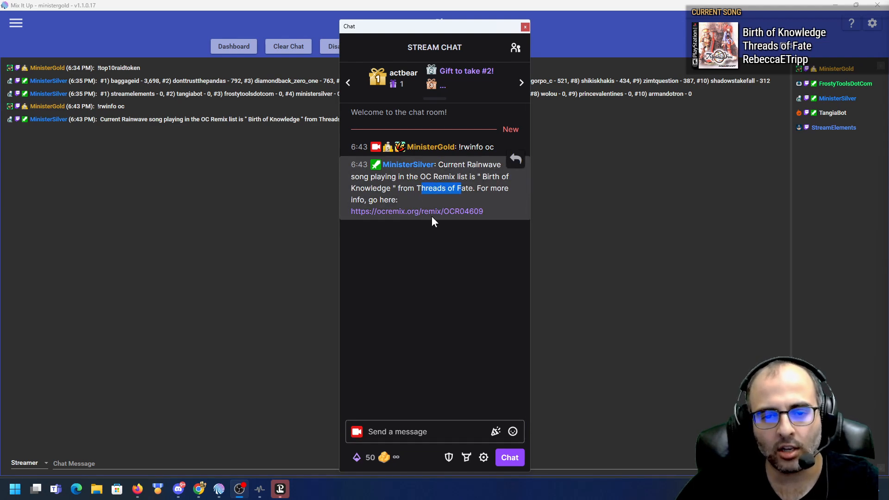
pyautogui.click(438, 216)
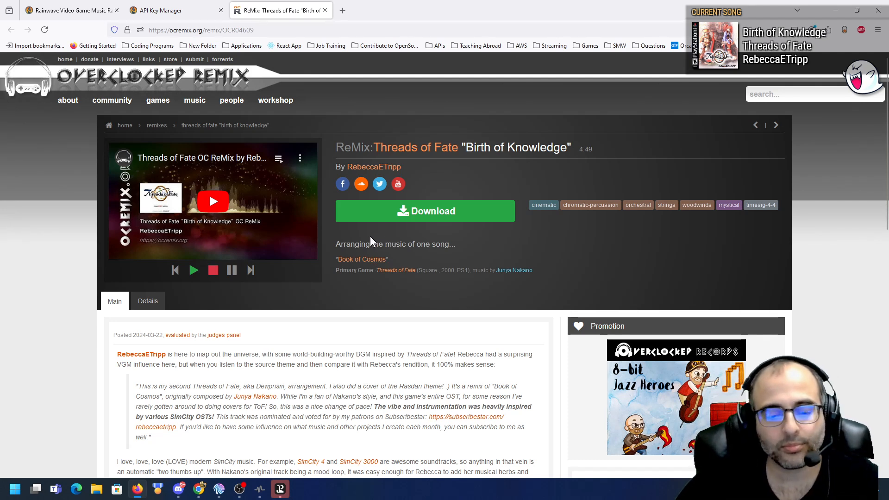
pyautogui.hotkey('alt', 'Tab')
pyautogui.press('Tab')
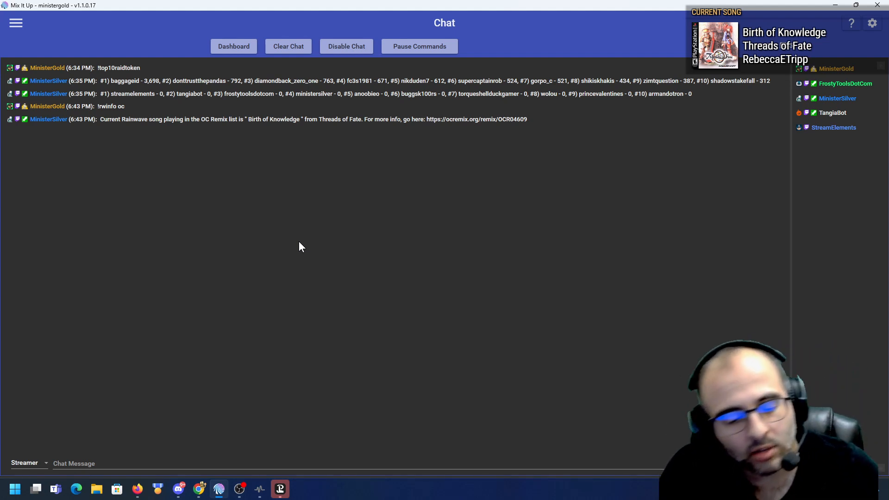
# Step: Switch to the Rainwave site in Firefox, show its list of stations and choose OC Remix
pyautogui.hotkey('alt', 'Tab')
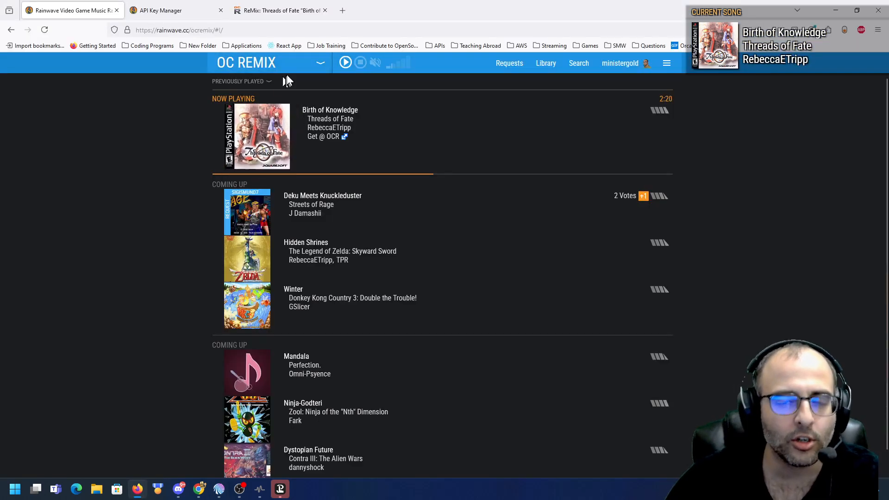
pyautogui.click(323, 64)
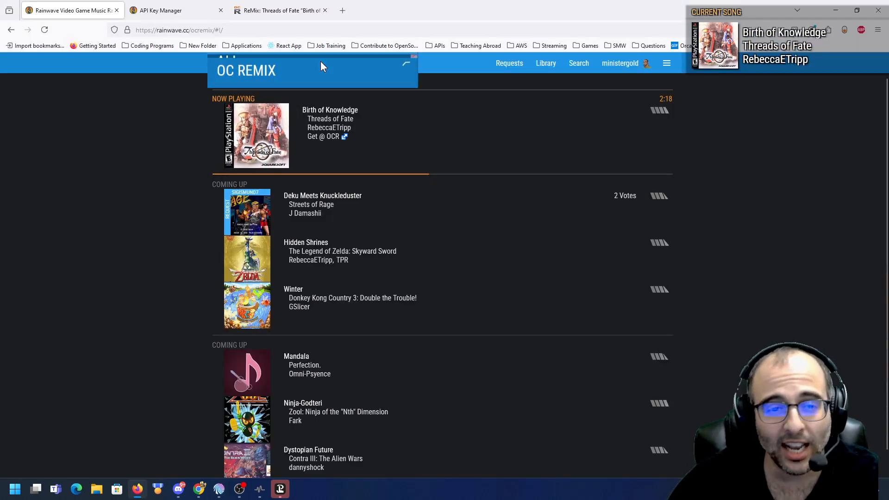
pyautogui.click(262, 190)
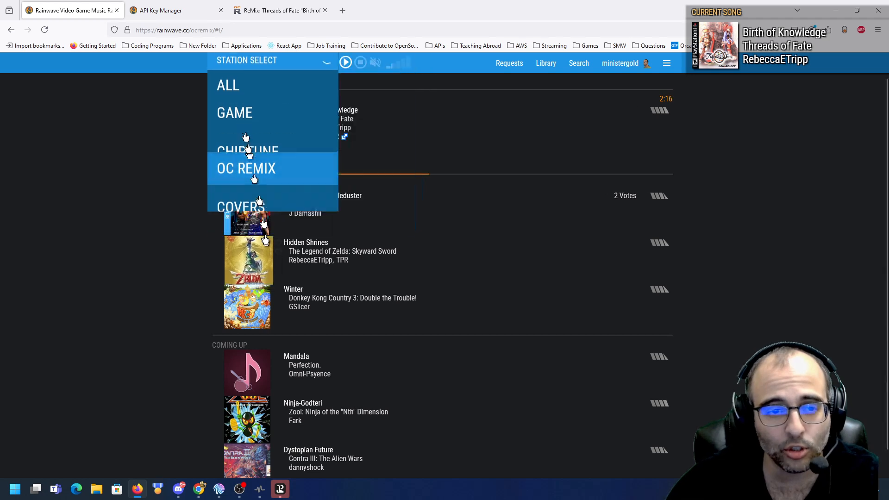
pyautogui.click(285, 67)
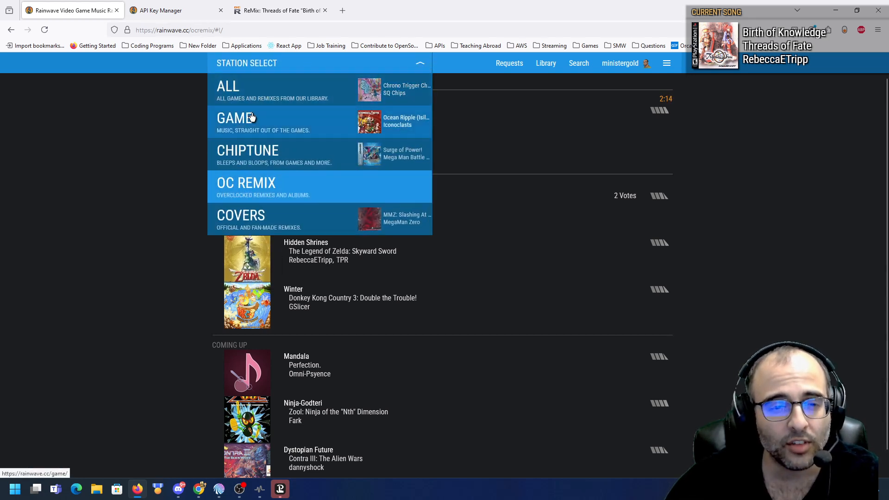
pyautogui.click(265, 181)
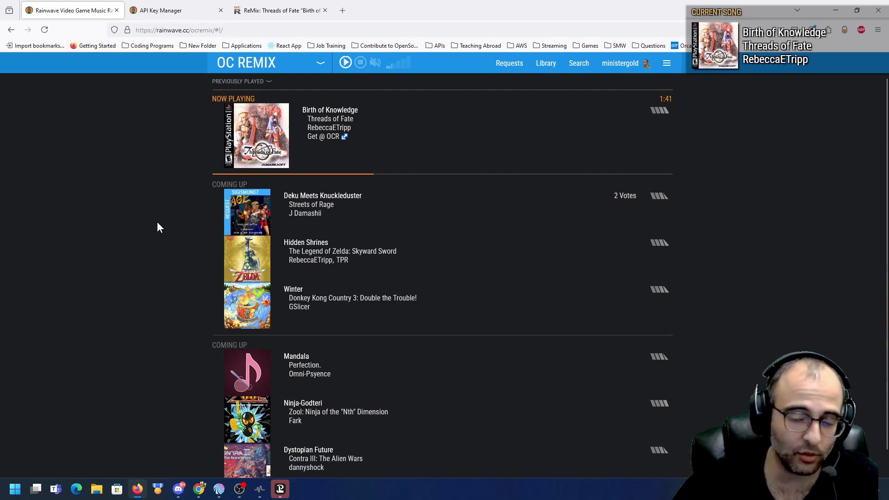
pyautogui.hotkey('alt', 'Tab')
pyautogui.hotkey('alt', 'Tab')
pyautogui.hotkey('alt', 'shift', 'Tab')
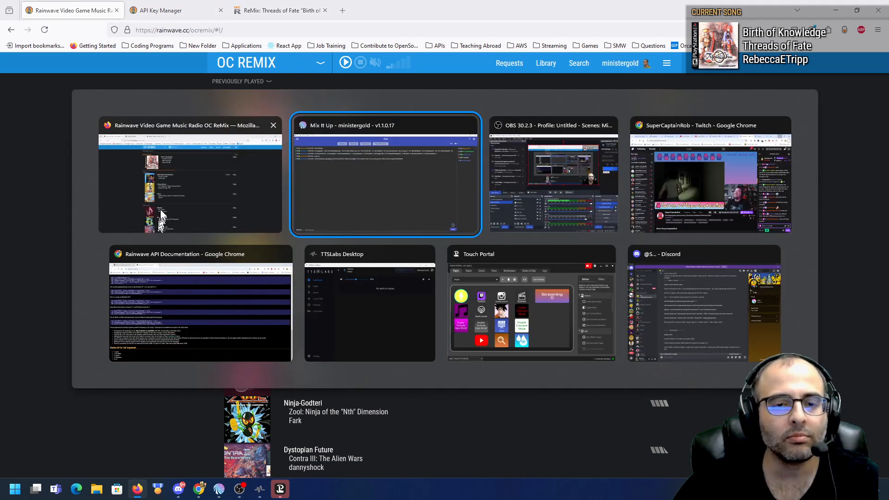
pyautogui.click(161, 169)
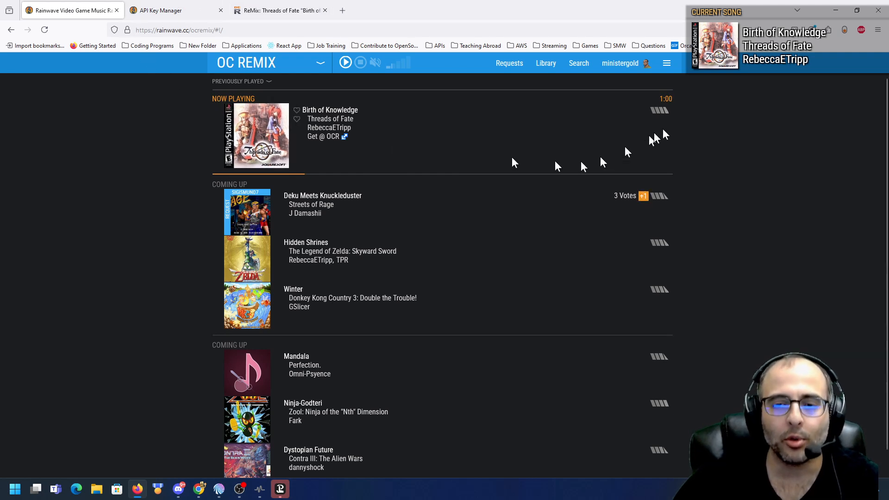
# Step: View the account profile on Rainwave and log out of the site
pyautogui.click(627, 65)
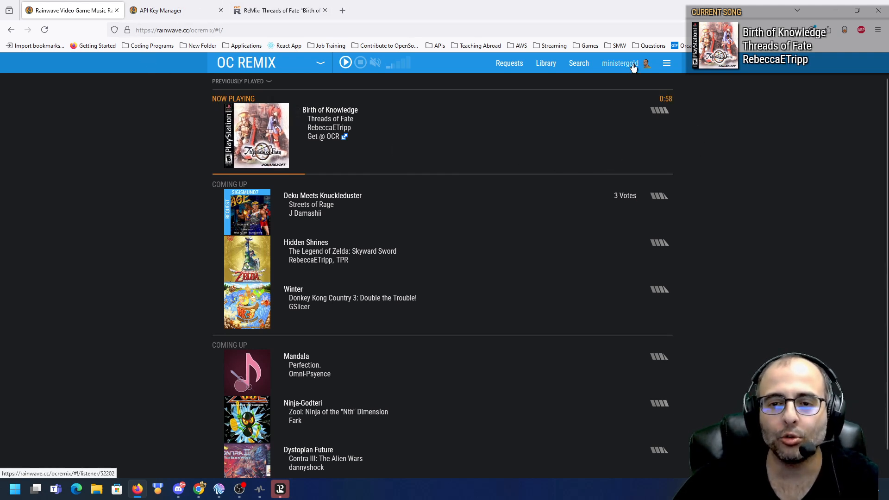
pyautogui.click(664, 66)
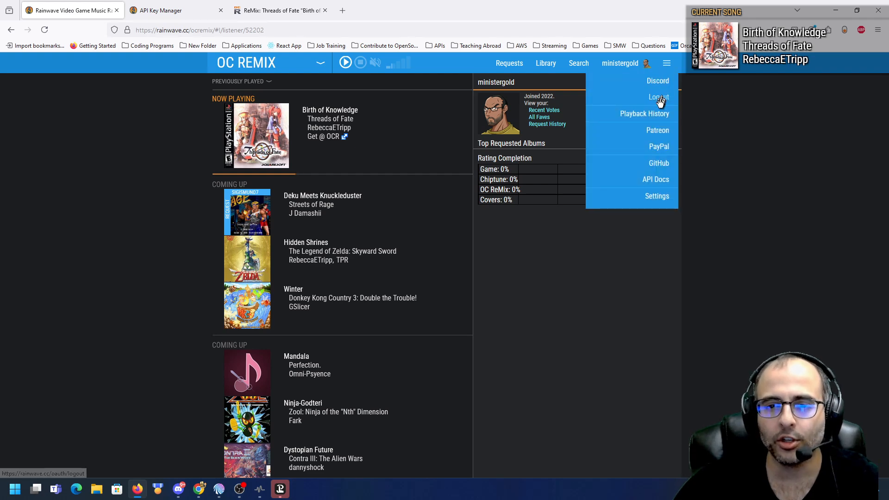
pyautogui.click(660, 99)
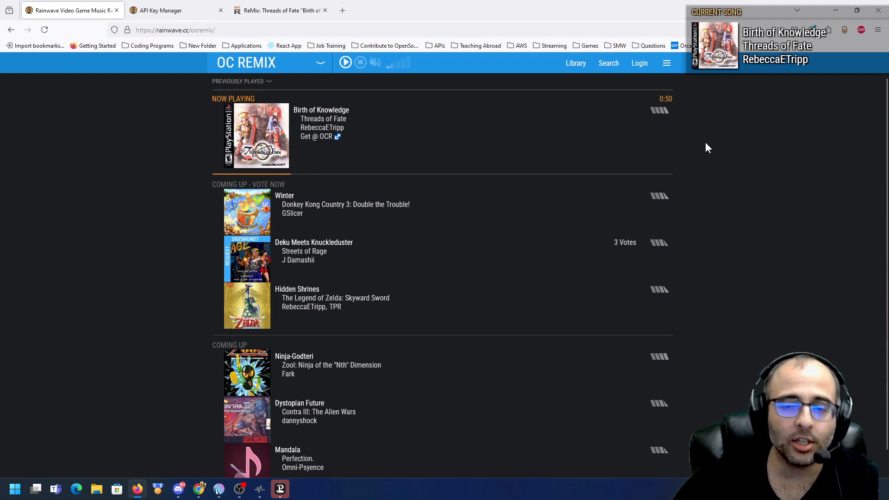
# Step: Open the Rainwave login page and maximize the browser window
pyautogui.click(640, 63)
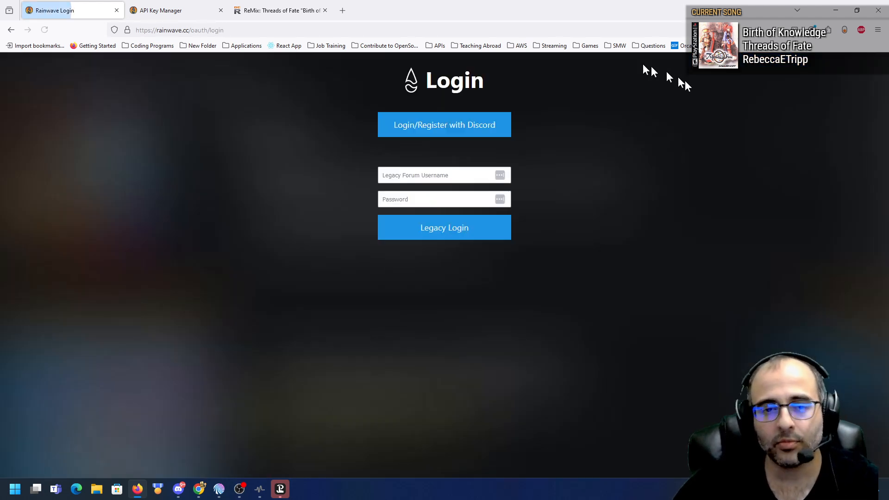
pyautogui.hotkey('alt', 'Tab')
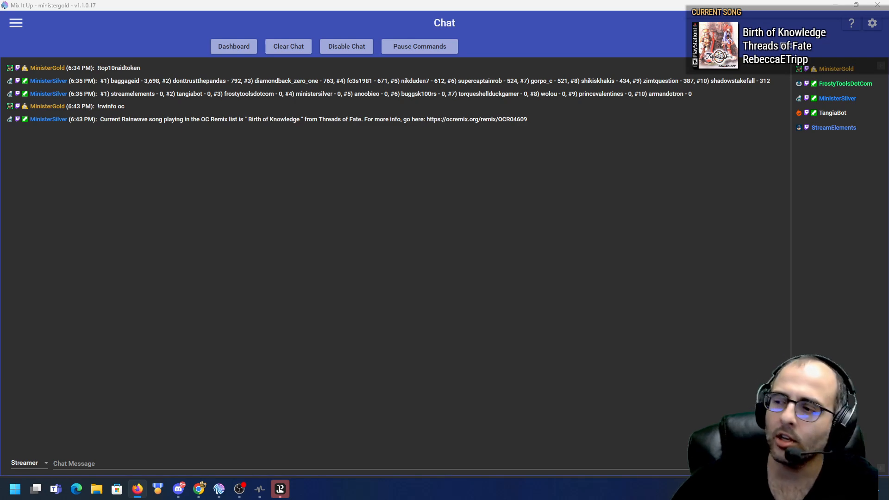
pyautogui.hotkey('alt', 'Tab')
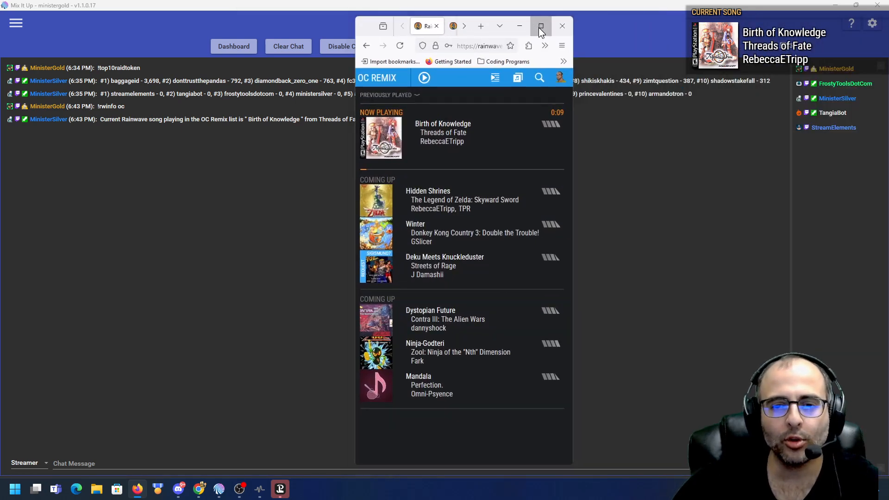
pyautogui.click(541, 26)
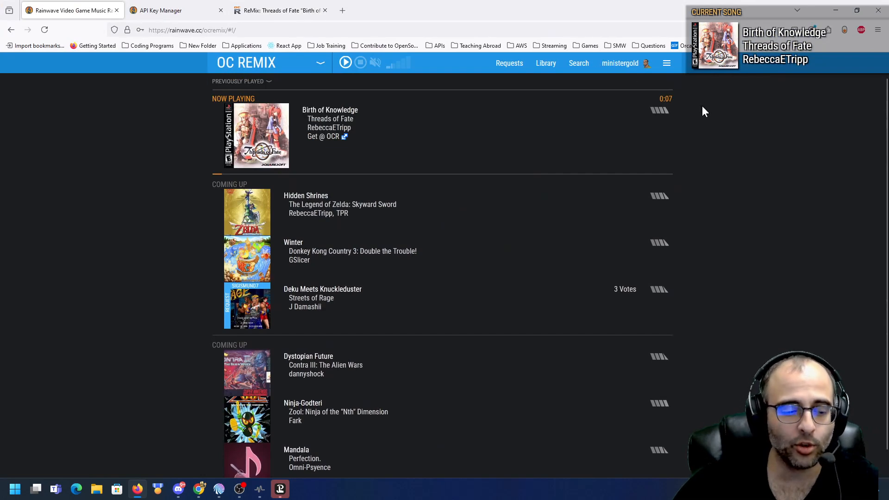
# Step: Log out of Rainwave again and log back in with Discord, authorizing Rainwave's access to the Discord account
pyautogui.click(641, 67)
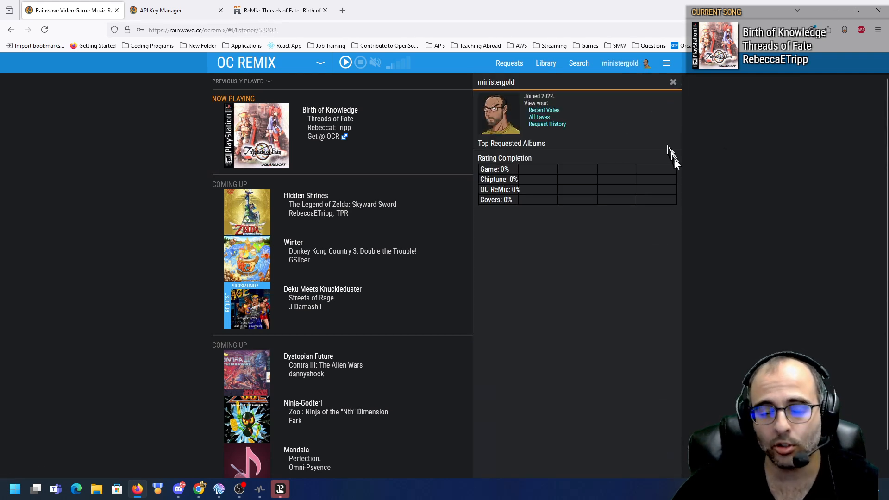
pyautogui.click(672, 68)
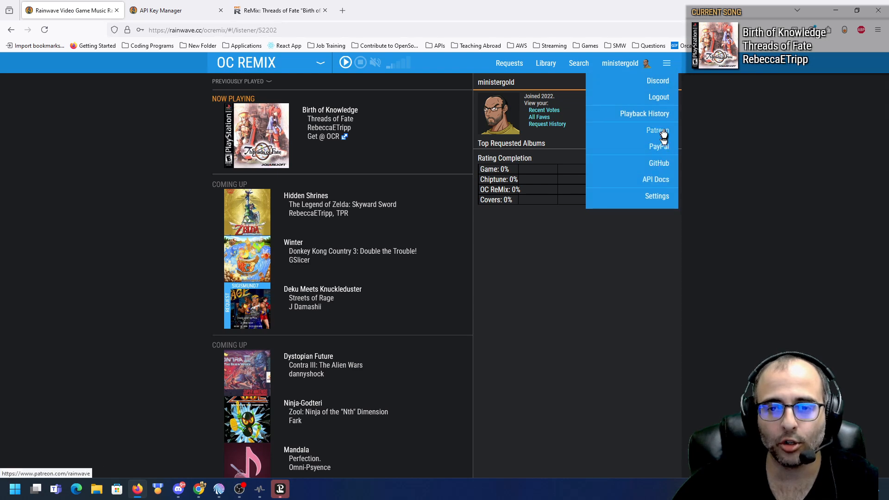
pyautogui.click(660, 98)
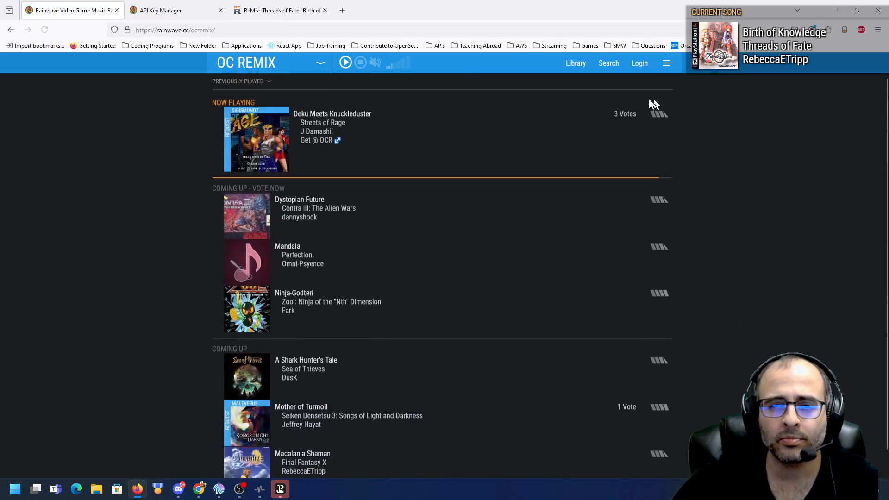
pyautogui.click(643, 66)
pyautogui.click(472, 132)
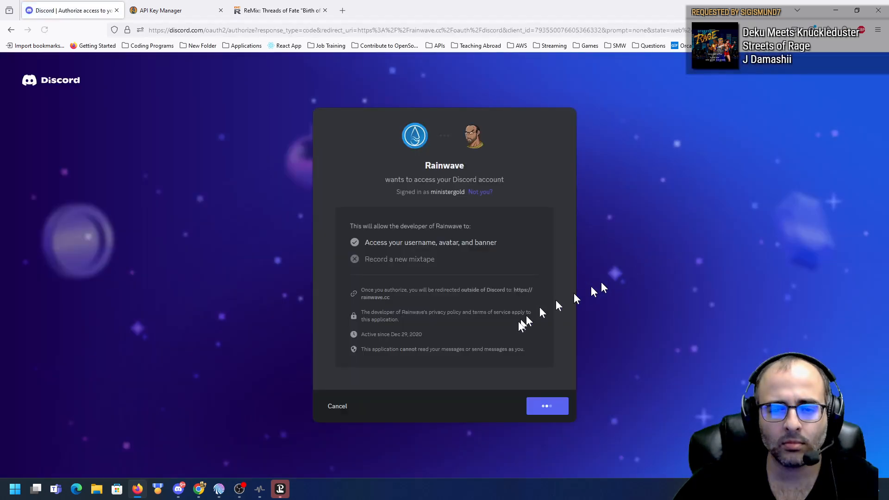
pyautogui.click(542, 406)
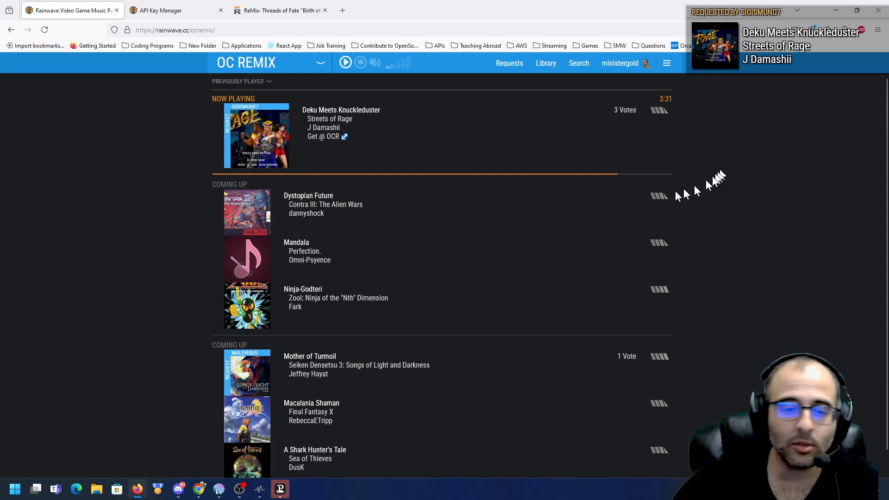
# Step: Open Rainwave's API documentation
pyautogui.click(668, 64)
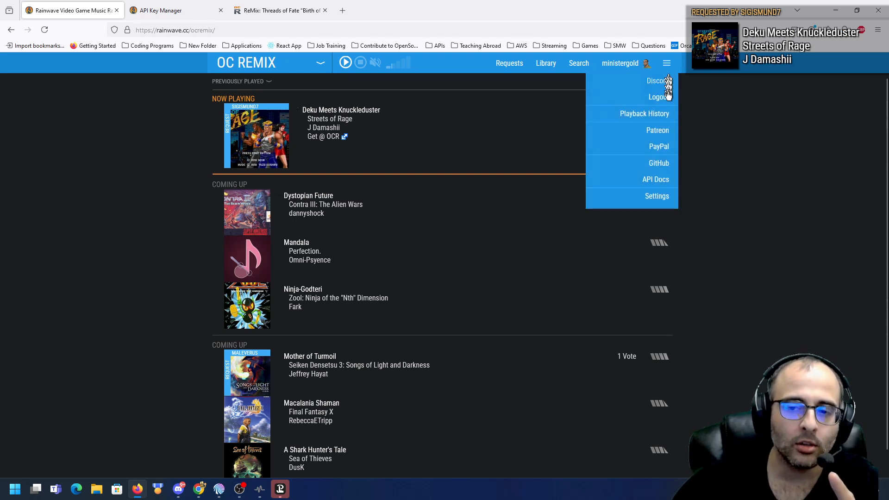
pyautogui.click(662, 184)
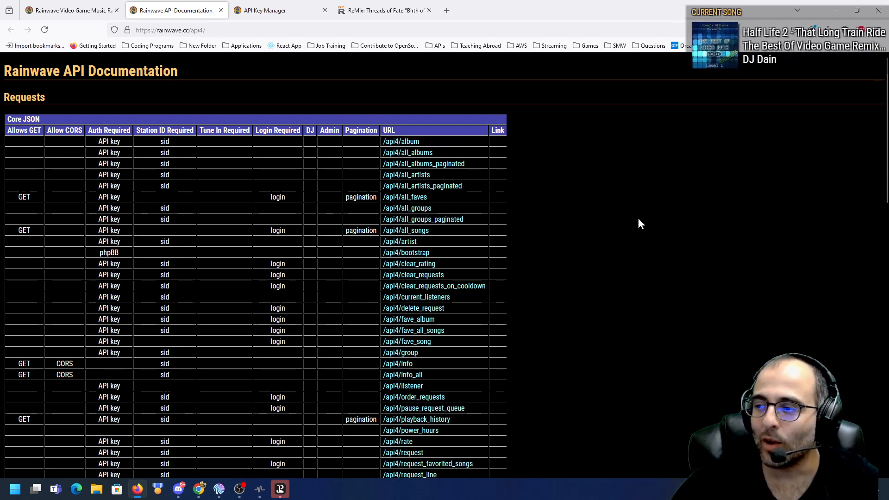
# Step: Bring up the stream chat, send the command "!rwinfo cover" and close the chat window
pyautogui.hotkey('alt', 'Tab')
pyautogui.hotkey('alt', 'Tab')
pyautogui.hotkey('alt', 'shift', 'Tab')
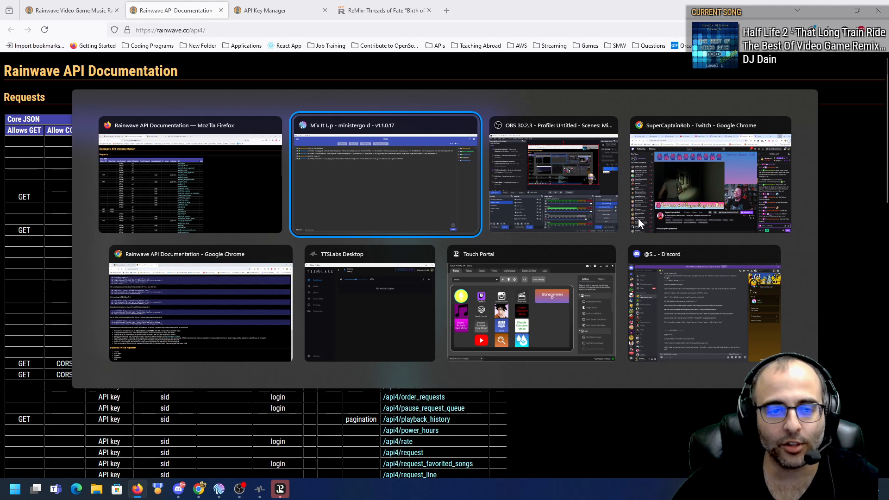
pyautogui.hotkey('alt', 'Tab')
pyautogui.hotkey('alt', 'shift', 'Tab')
pyautogui.hotkey('alt', 'shift', 'Tab')
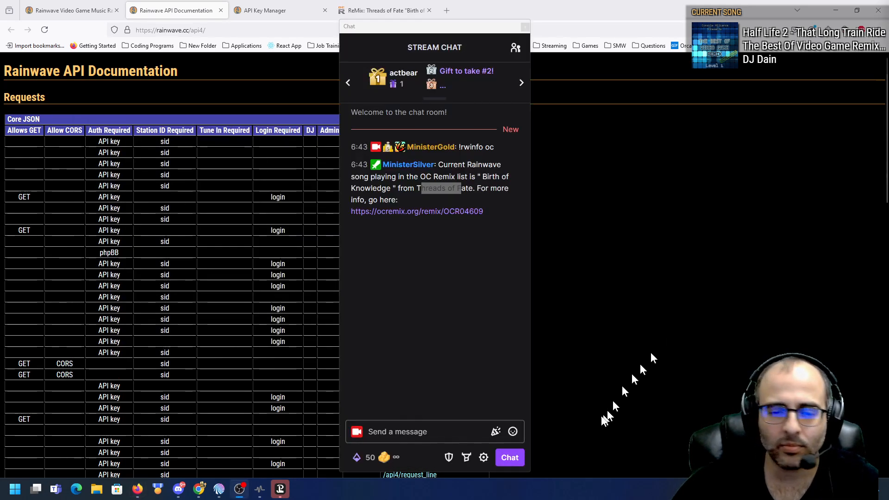
pyautogui.click(457, 432)
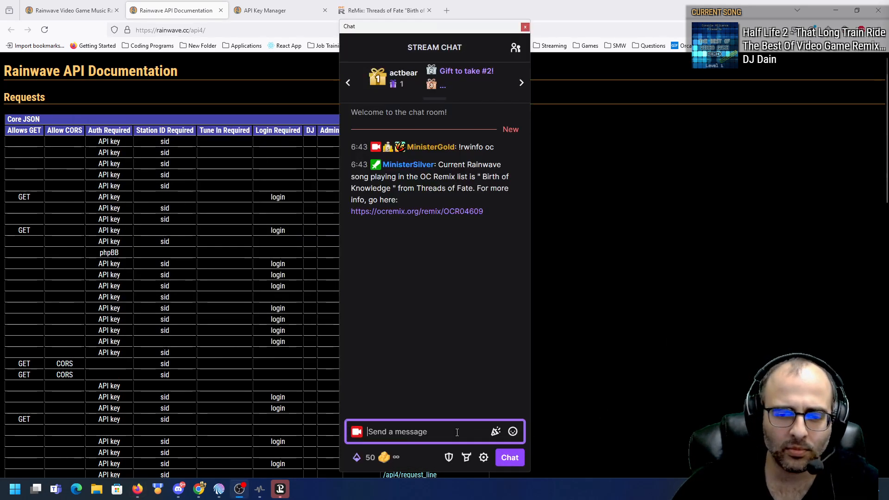
pyautogui.write('!')
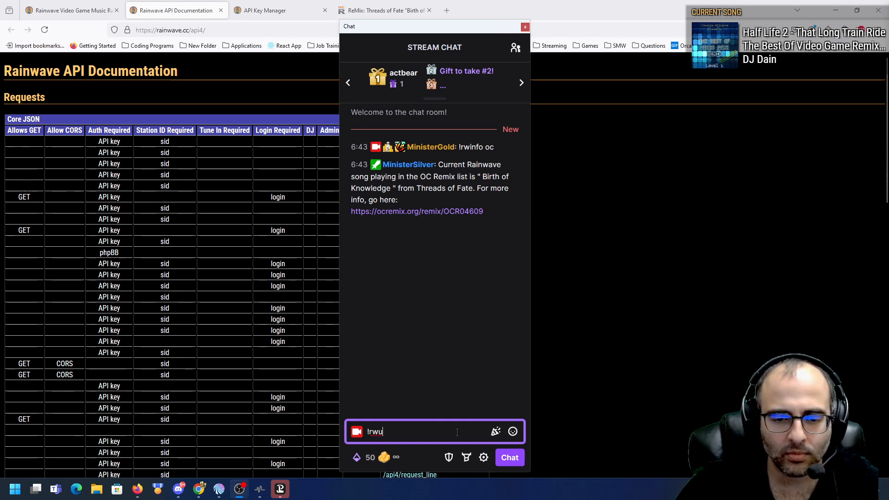
pyautogui.write('rwinfo cover')
pyautogui.press('Return')
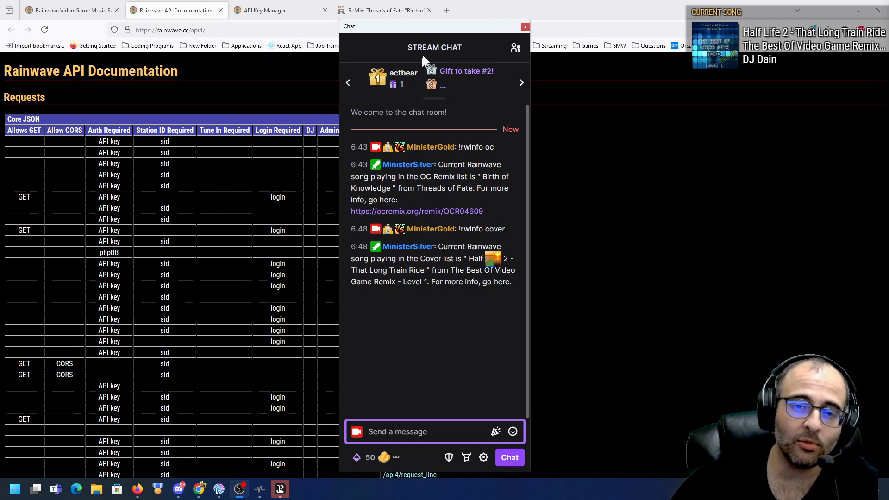
pyautogui.moveTo(446, 31); pyautogui.dragTo(514, 12)
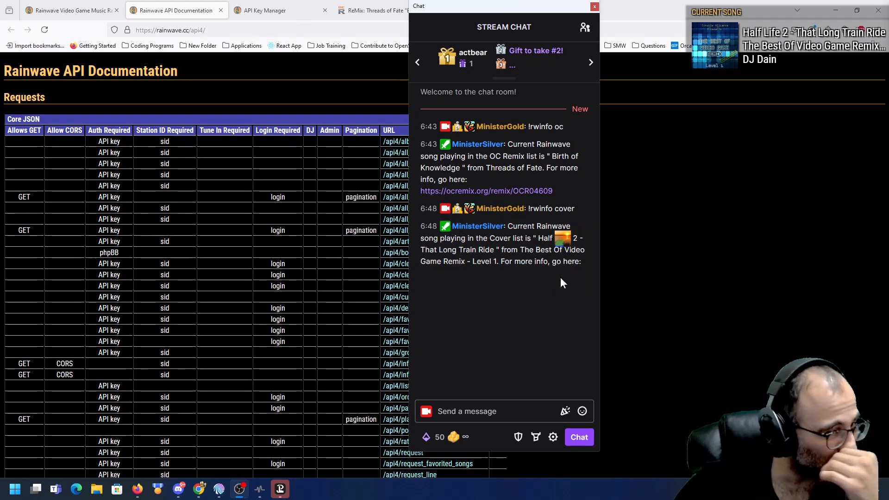
pyautogui.click(595, 6)
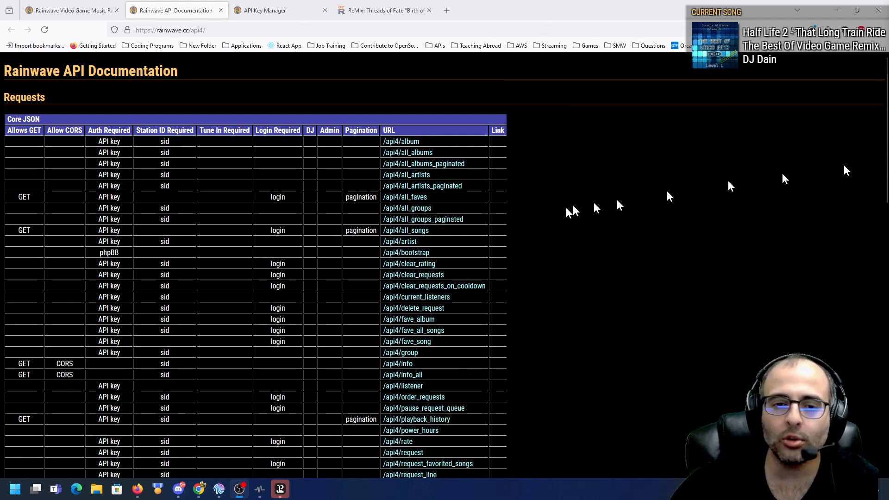
# Step: Find the API key link below the request examples in the API documentation and open the API Key Manager
pyautogui.scroll(-10, 427, 272)
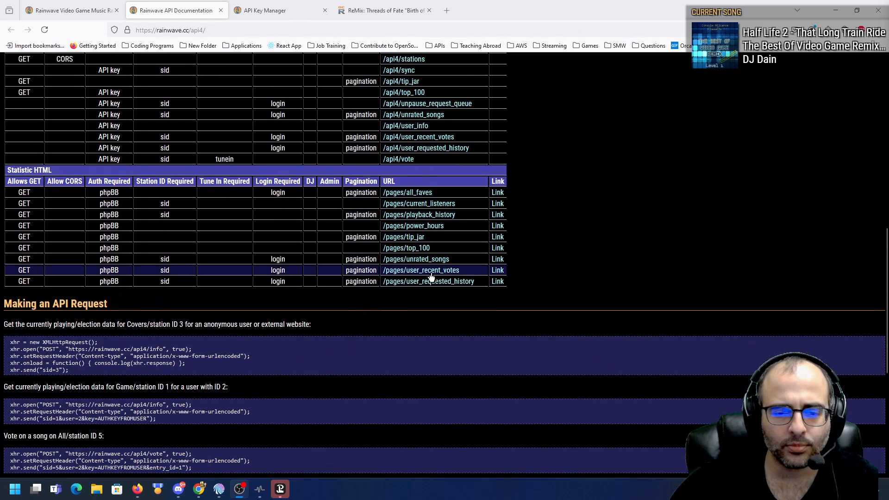
pyautogui.scroll(-6, 426, 272)
pyautogui.doubleClick(351, 361)
pyautogui.moveTo(336, 359); pyautogui.dragTo(270, 352)
pyautogui.click(396, 342)
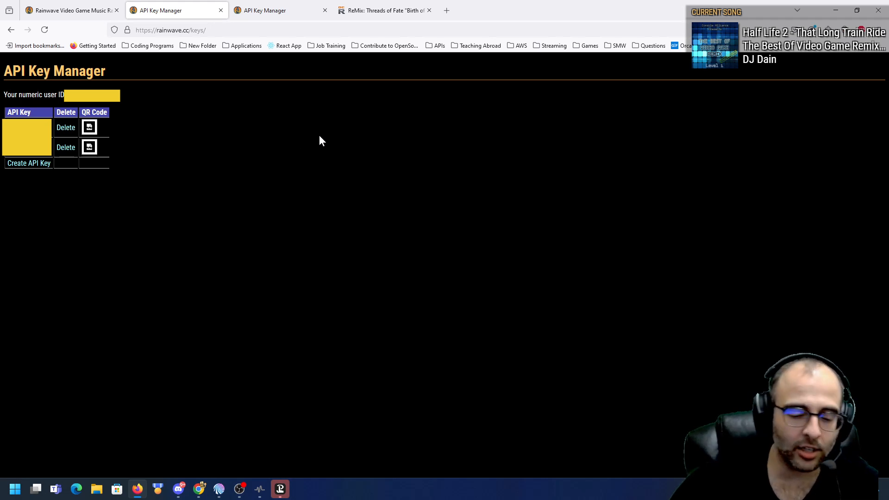
# Step: Launch Notepad with a new blank document and return to the API Key Manager page in the browser
pyautogui.press('super')
pyautogui.write('n9')
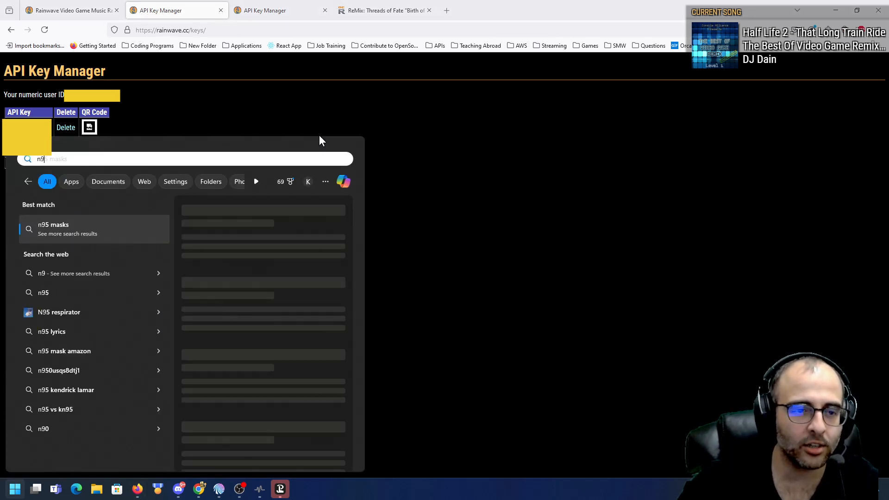
pyautogui.press('BackSpace')
pyautogui.write('otepad')
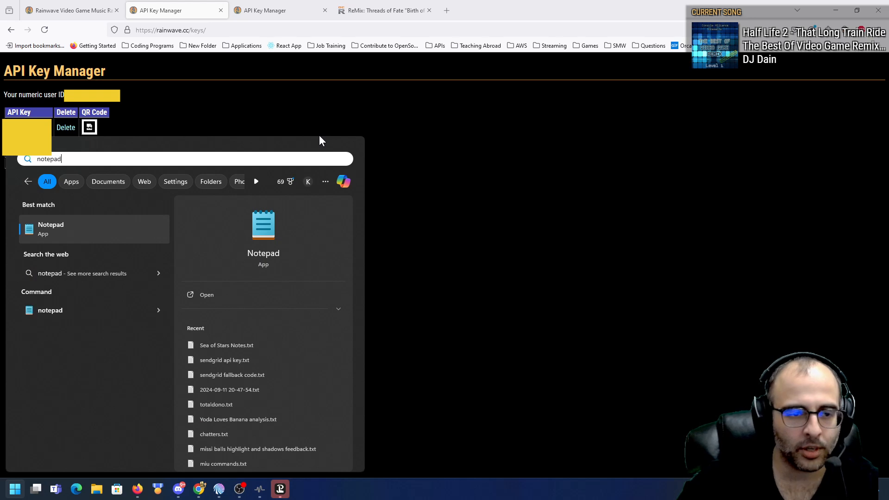
pyautogui.press('Return')
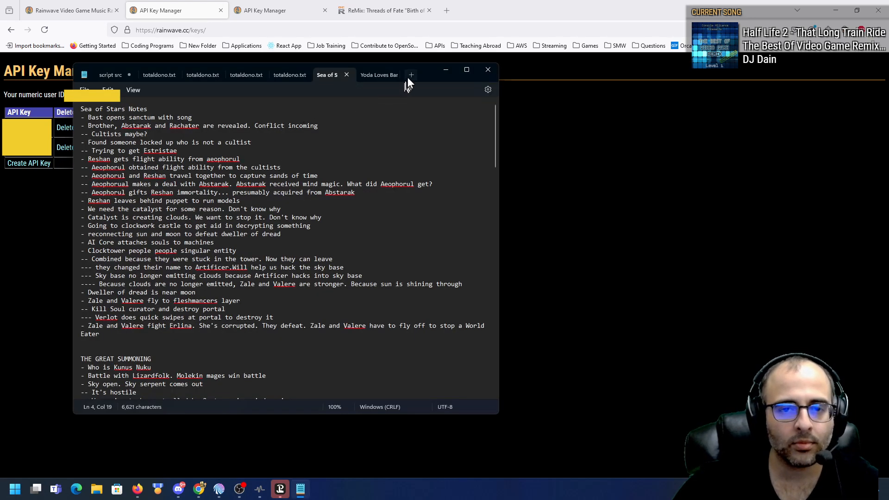
pyautogui.click(408, 76)
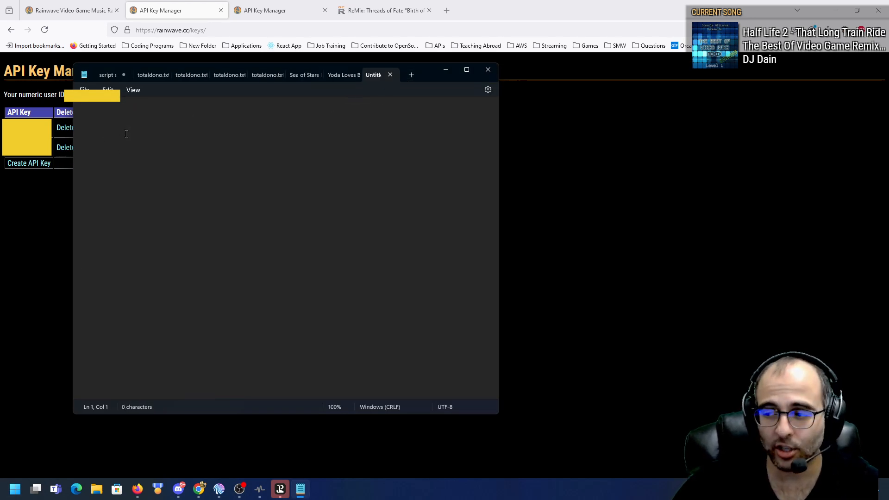
pyautogui.click(575, 230)
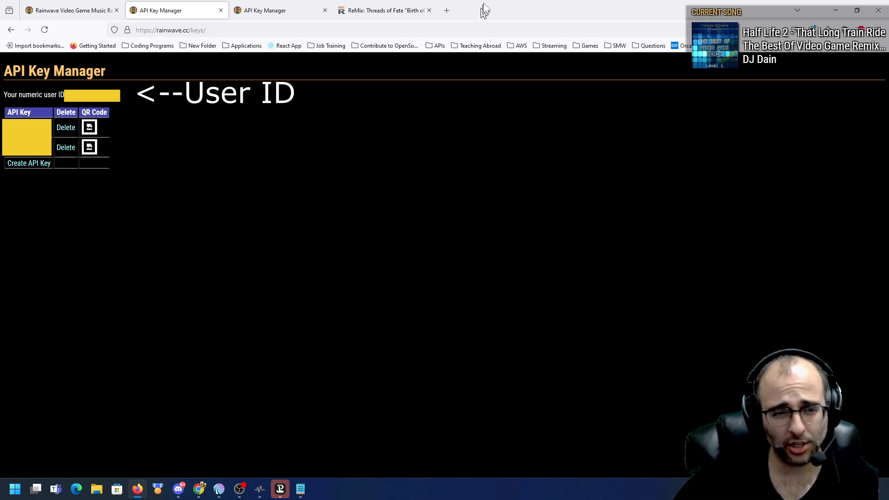
# Step: Go back to the Rainwave API documentation and open the details of the /api4/info request
pyautogui.hotkey('alt', 'Left')
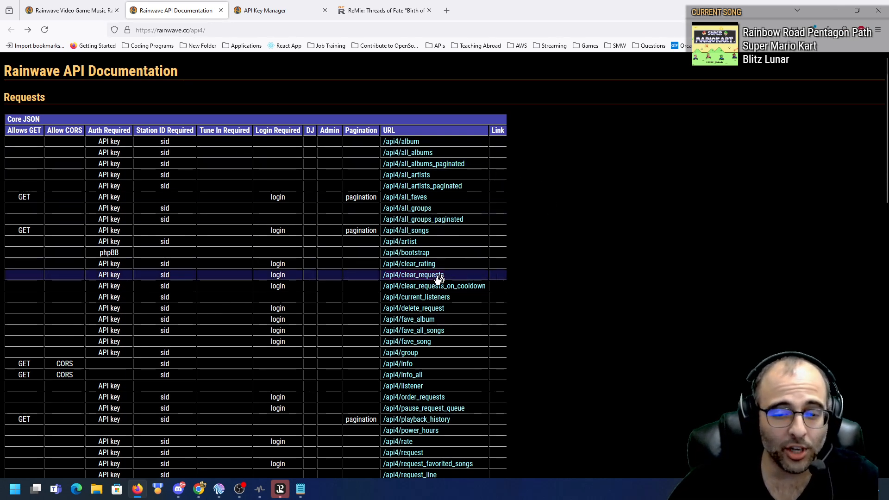
pyautogui.scroll(-2, 422, 289)
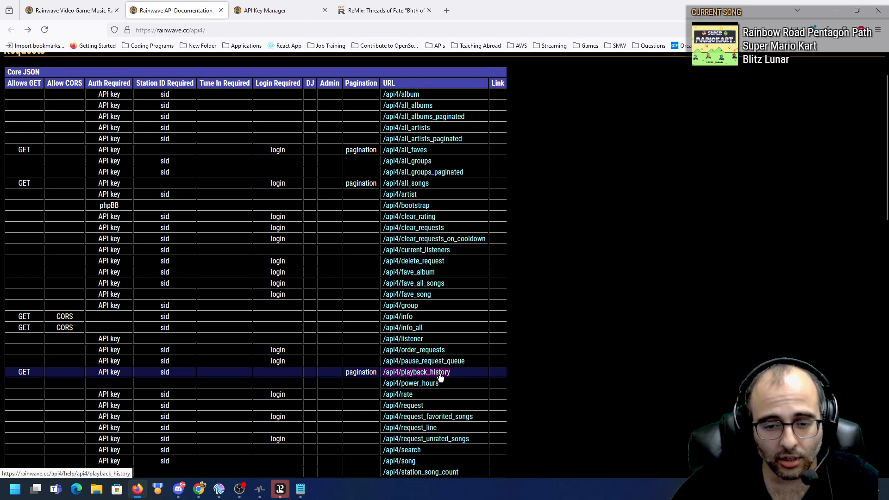
pyautogui.click(403, 317)
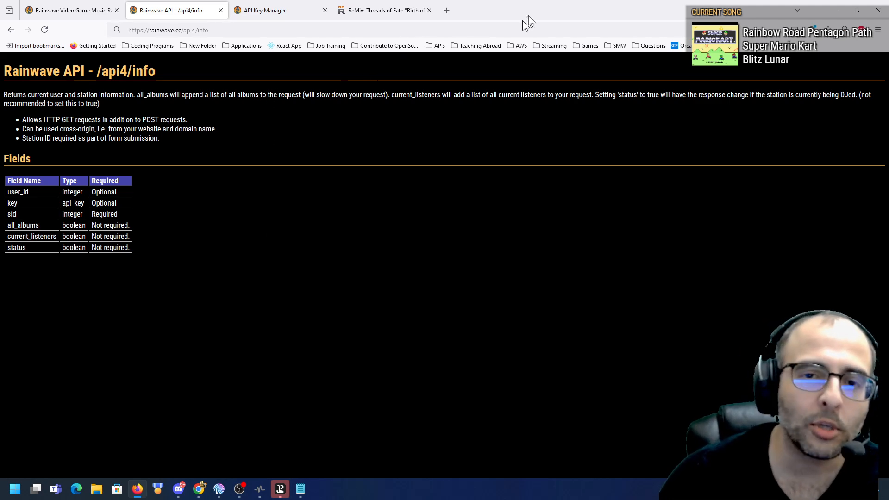
# Step: Enlarge the Notepad text, highlight sid in the Rainwave request URL and view the OC Remix station page in the browser
pyautogui.press('super+Down')
pyautogui.press('super+Down')
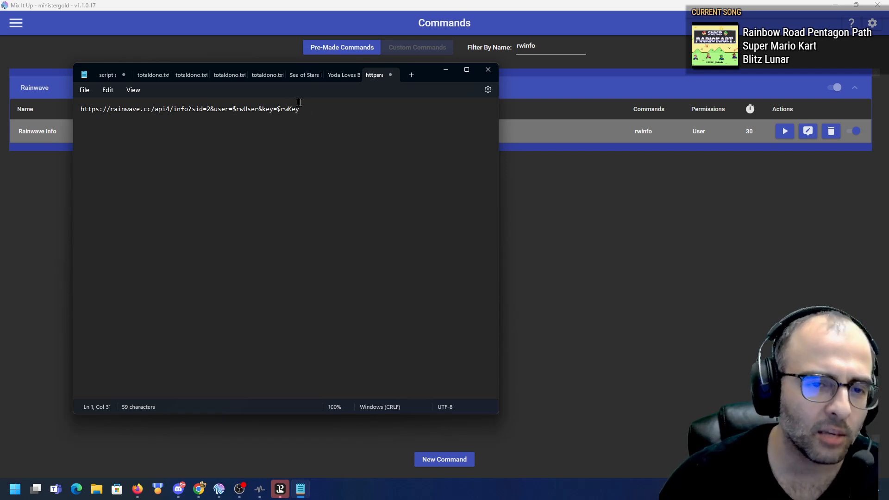
pyautogui.scroll(9, 320, 174)
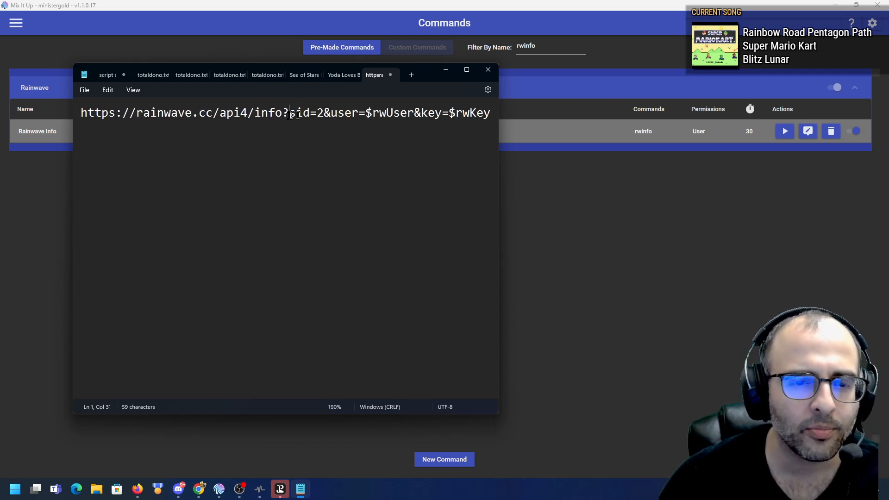
pyautogui.hotkey('shift', 'Right')
pyautogui.hotkey('shift', 'Right')
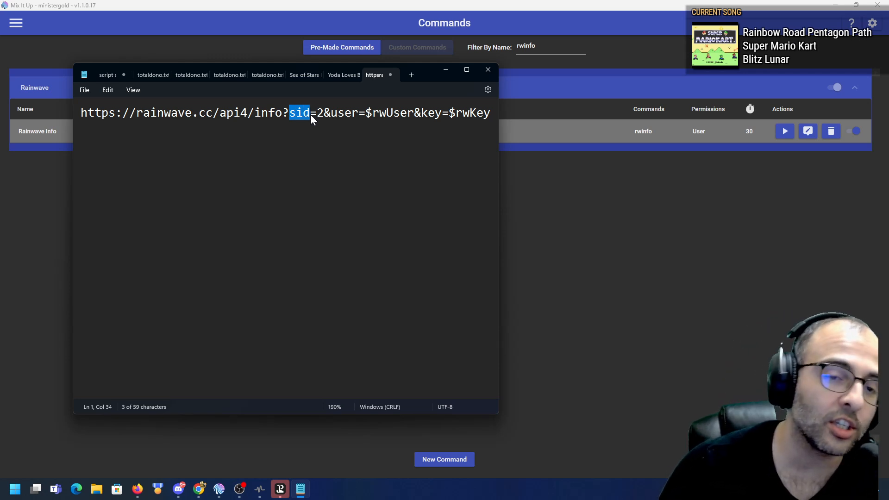
pyautogui.hotkey('alt', 'Tab')
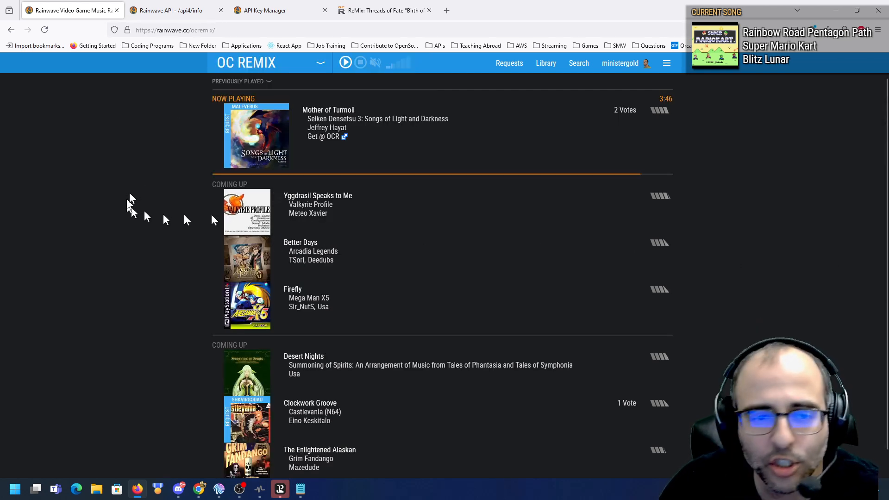
pyautogui.moveTo(318, 70)
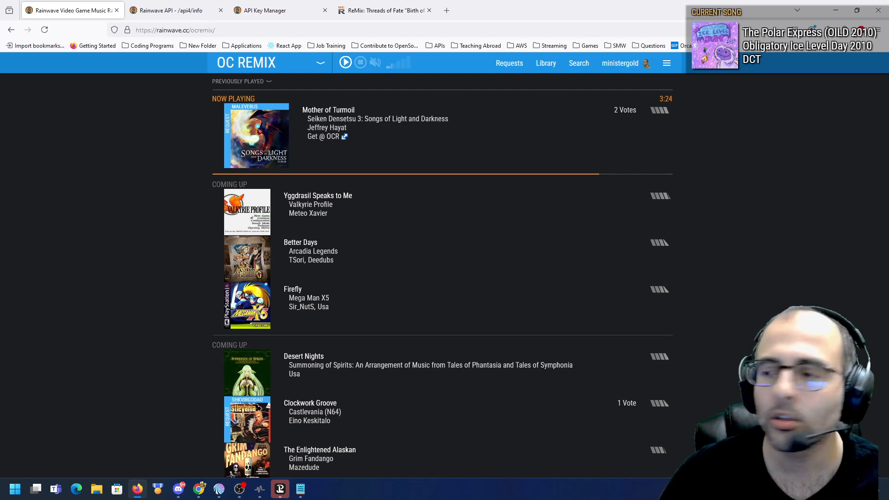
# Step: Return to Notepad and highlight the $rwKey and $rwUser identifiers in the request URL
pyautogui.hotkey('alt', 'Tab')
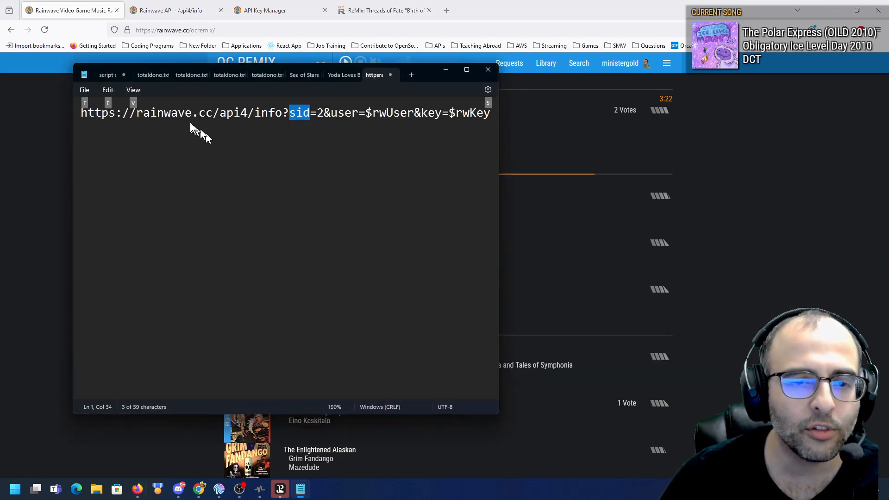
pyautogui.click(283, 112)
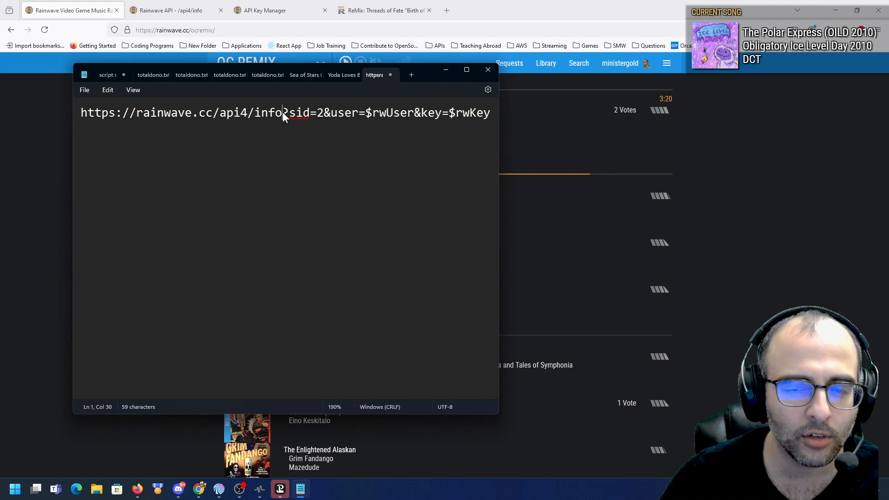
pyautogui.moveTo(451, 113); pyautogui.dragTo(473, 115)
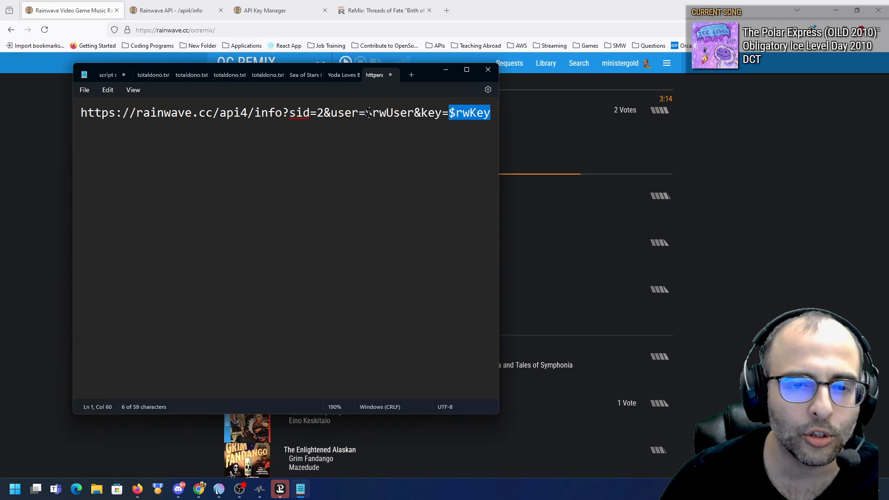
pyautogui.moveTo(367, 115); pyautogui.dragTo(400, 116)
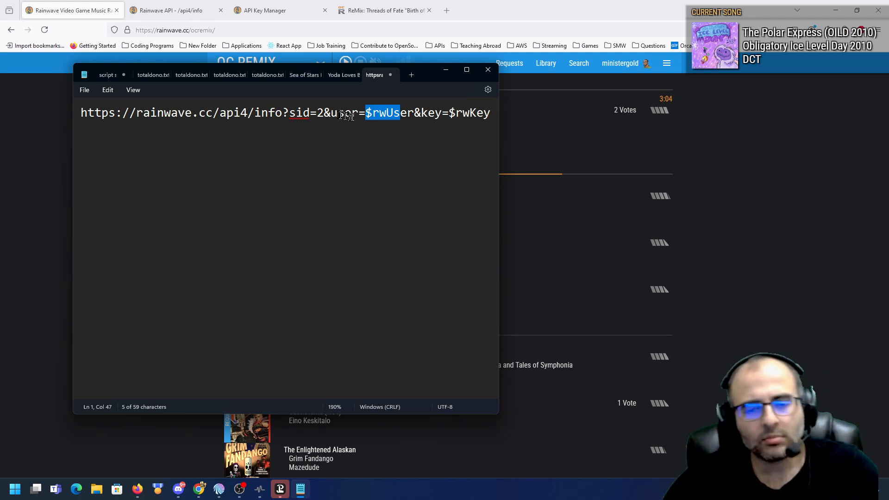
# Step: Switch to Mix It Up's Command Editor for Rainwave Info, maximize it and collapse the Cover Song Info action
pyautogui.hotkey('alt', 'Tab')
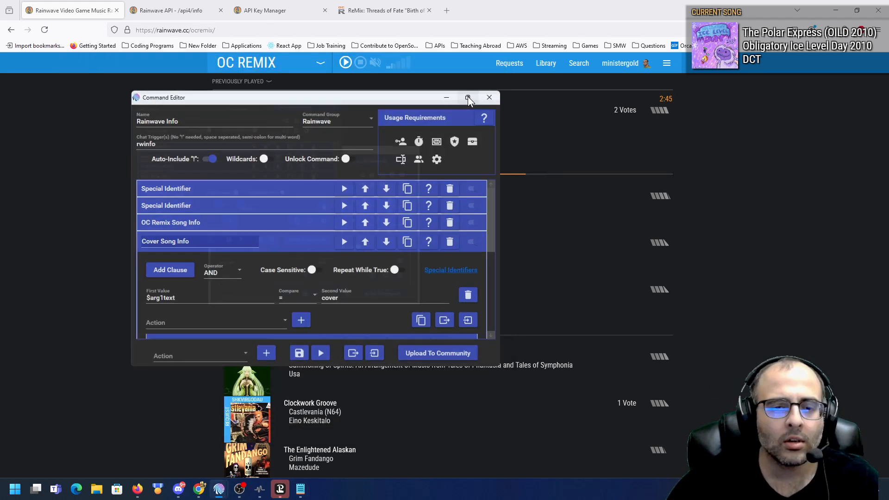
pyautogui.click(307, 147)
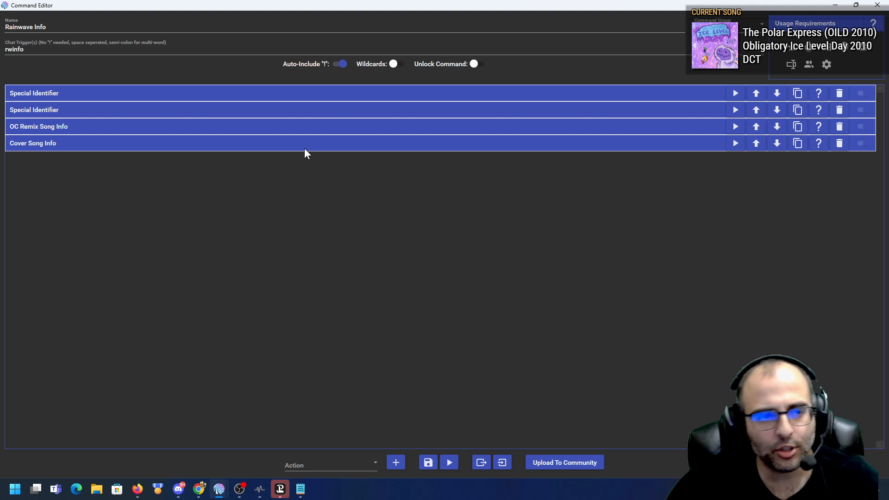
pyautogui.click(45, 54)
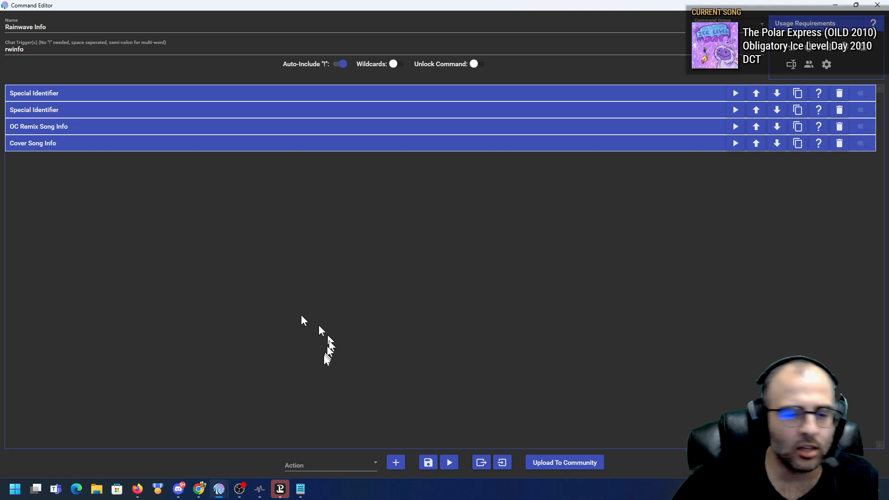
# Step: Add a Special Identifier action named rwKey to the command and make it globally usable, leaving the replacement text empty
pyautogui.click(367, 459)
pyautogui.scroll(-6, 357, 417)
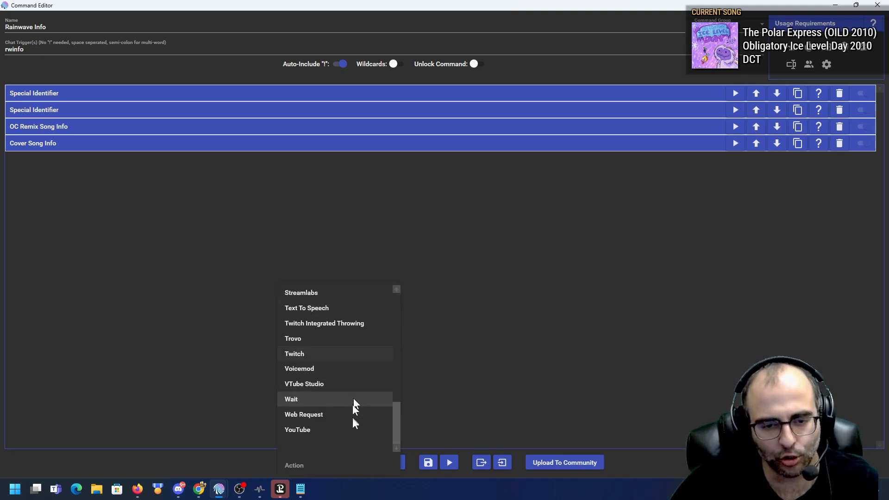
pyautogui.scroll(1, 351, 409)
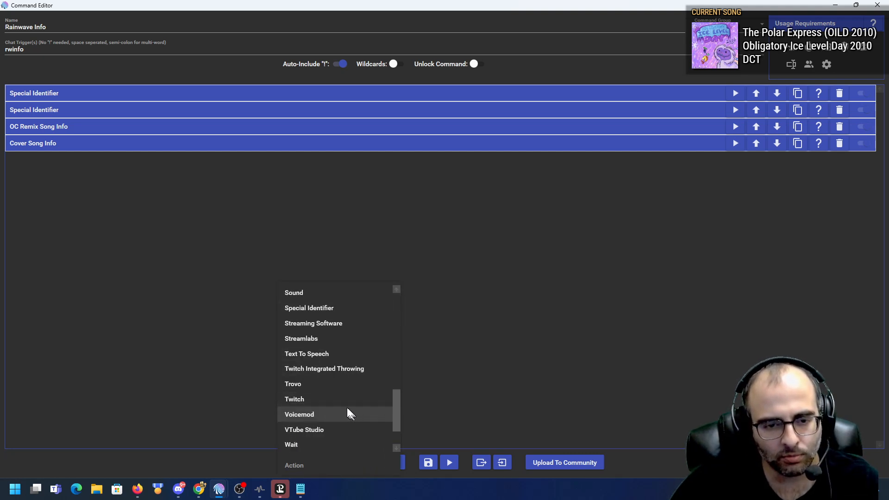
pyautogui.click(338, 311)
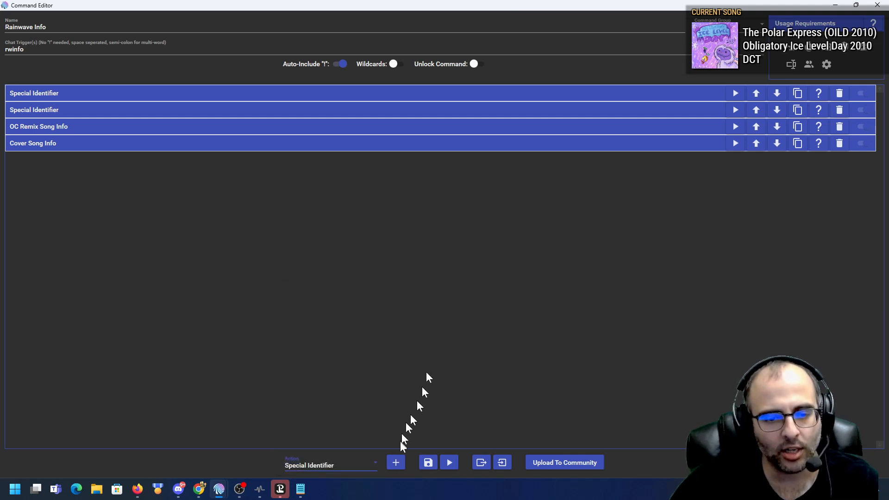
pyautogui.click(398, 460)
pyautogui.click(133, 201)
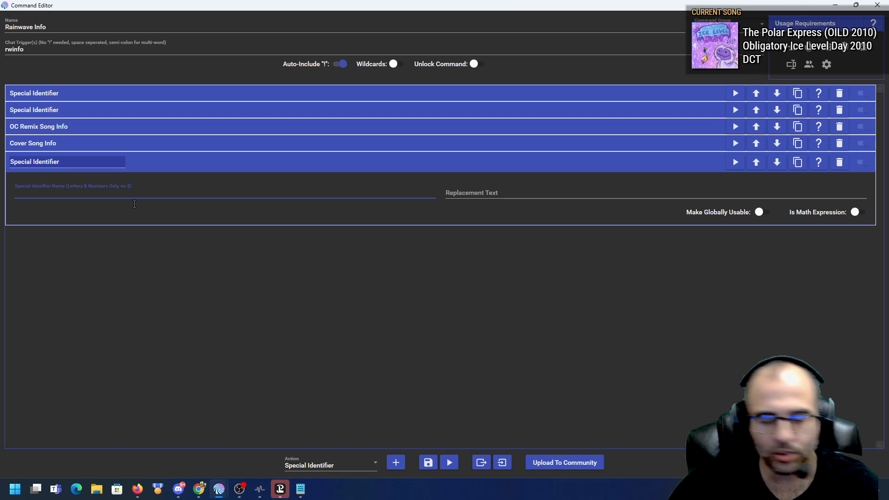
pyautogui.write('rwKey')
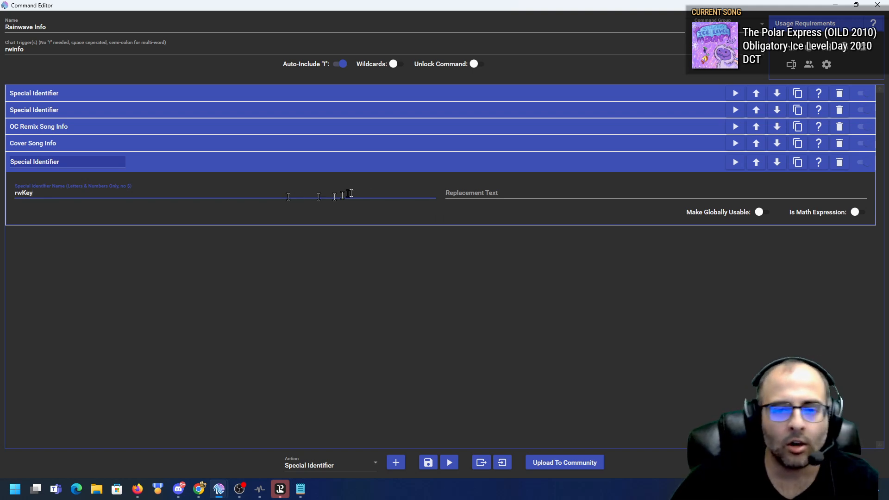
pyautogui.click(476, 192)
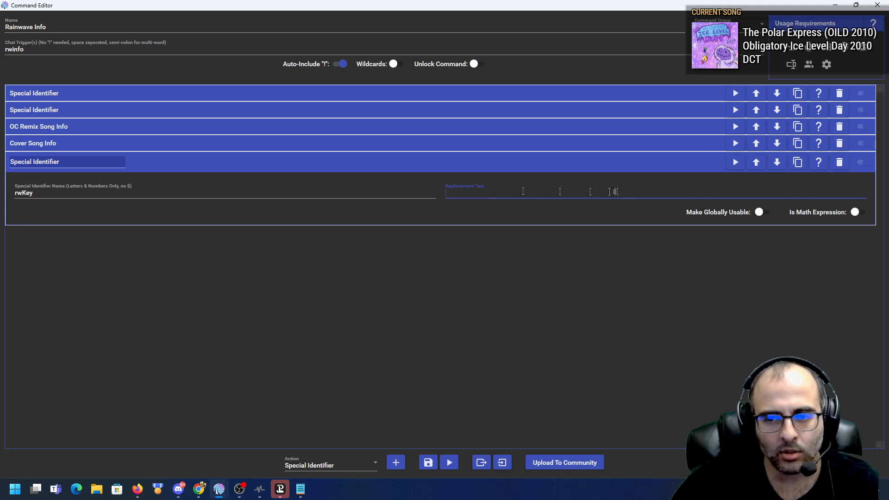
pyautogui.click(758, 212)
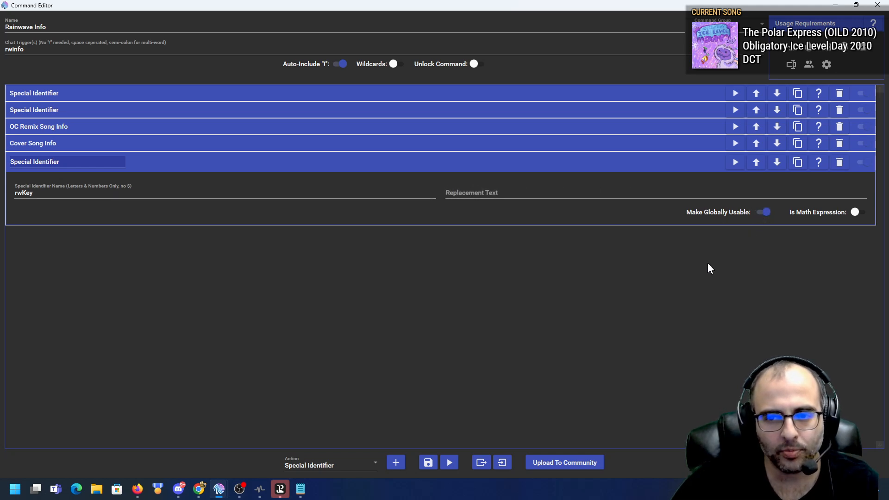
# Step: Try to duplicate the rwKey special identifier action and delete it from the command
pyautogui.click(797, 162)
pyautogui.click(446, 260)
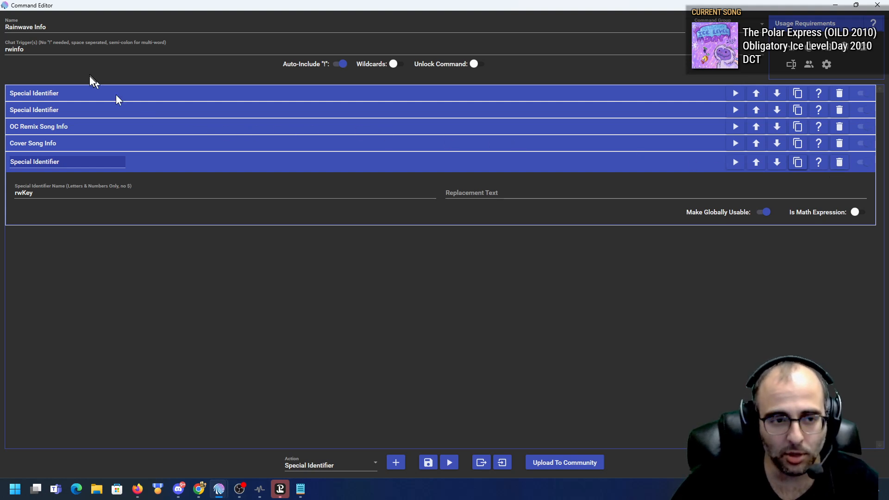
pyautogui.click(839, 163)
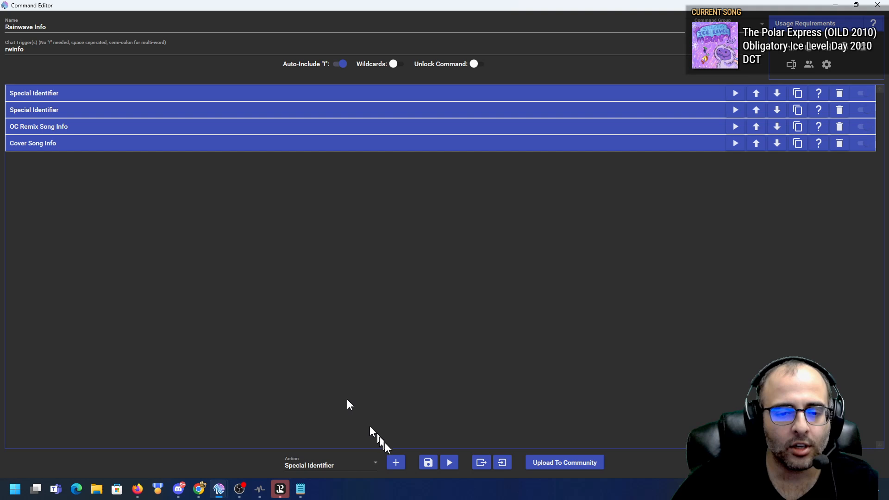
# Step: Add a Special Identifier action named rwUser to the command and delete it again
pyautogui.click(396, 463)
pyautogui.click(154, 194)
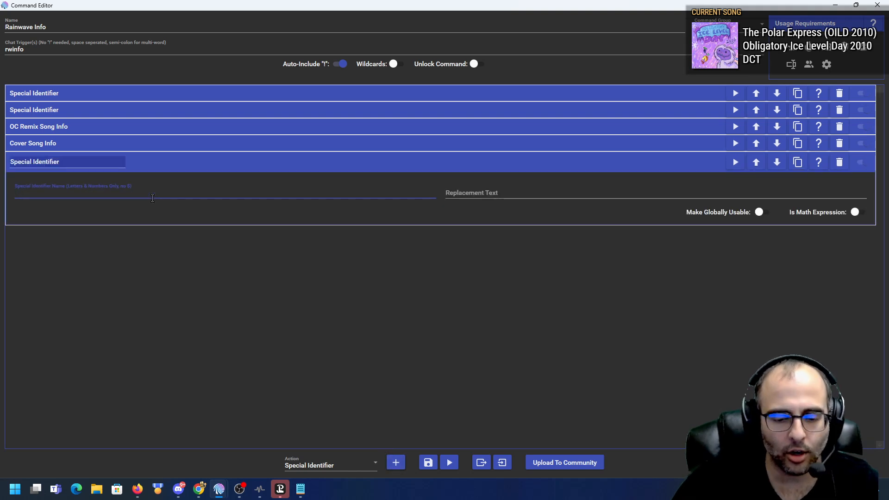
pyautogui.write('rwUser')
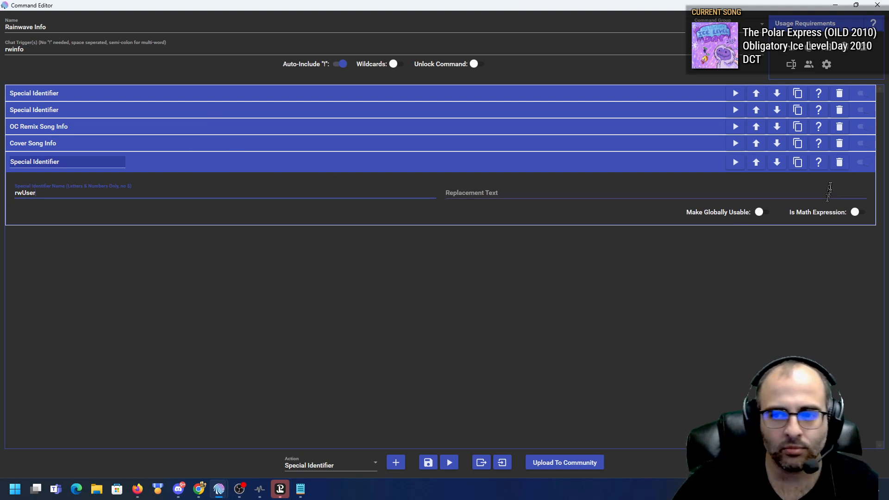
pyautogui.click(839, 163)
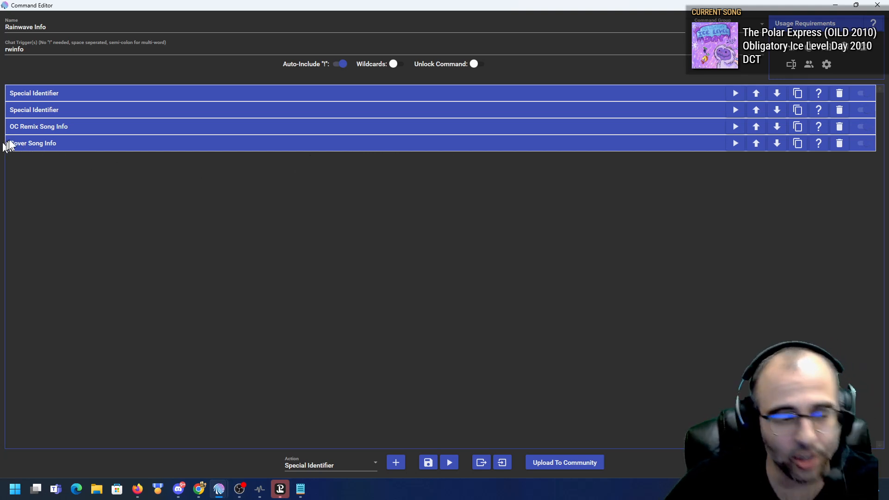
# Step: Choose Conditional as the action type and expand the OC Remix Song Info action to examine its contents
pyautogui.scroll(-5, 347, 459)
pyautogui.click(347, 461)
pyautogui.scroll(5, 327, 403)
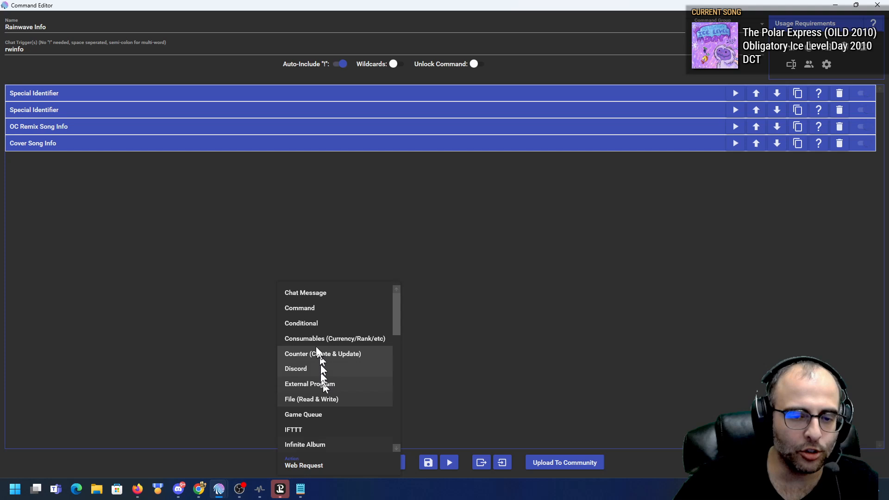
pyautogui.click(315, 323)
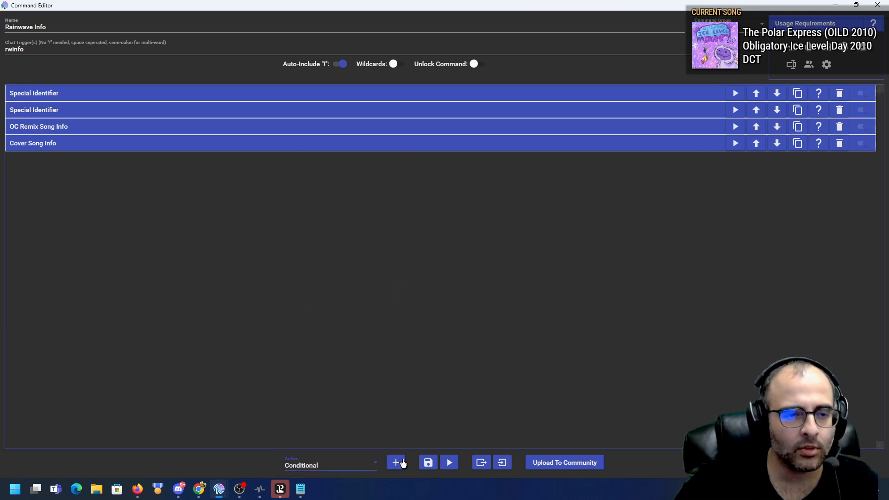
pyautogui.click(104, 129)
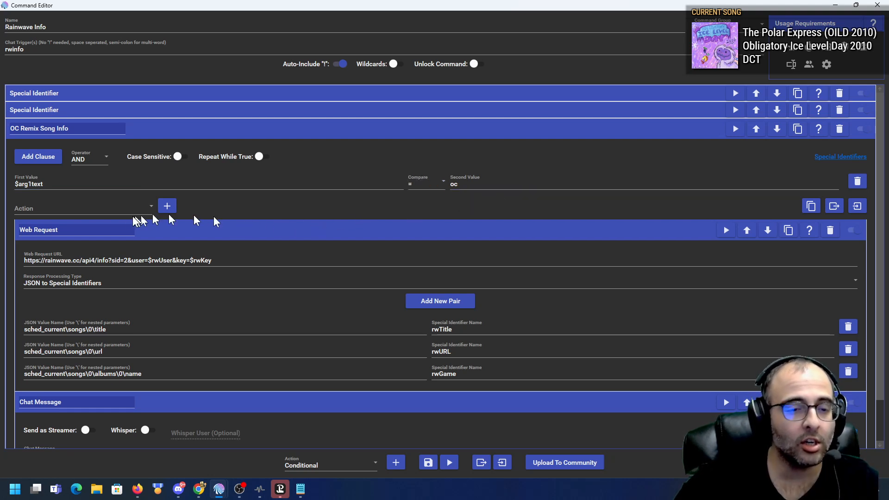
# Step: Choose Web Request as the action type inside OC Remix Song Info and JSON to Special Identifiers as the request's response processing
pyautogui.click(84, 209)
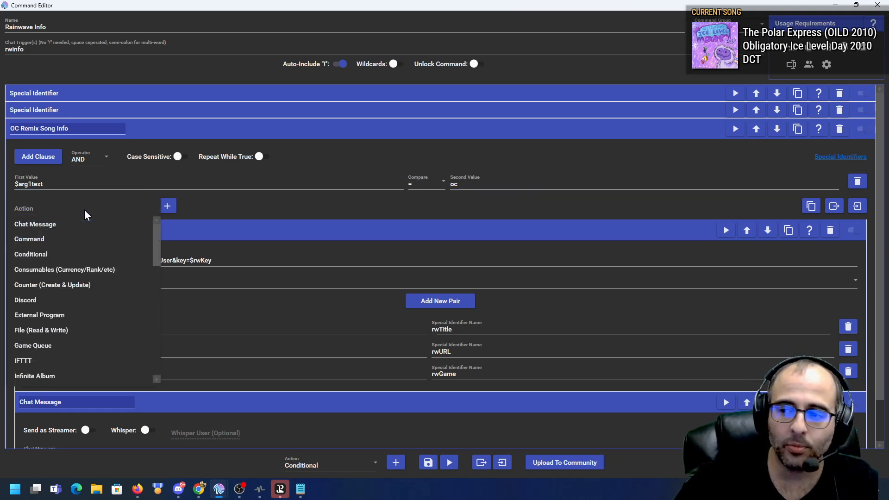
pyautogui.scroll(-10, 79, 241)
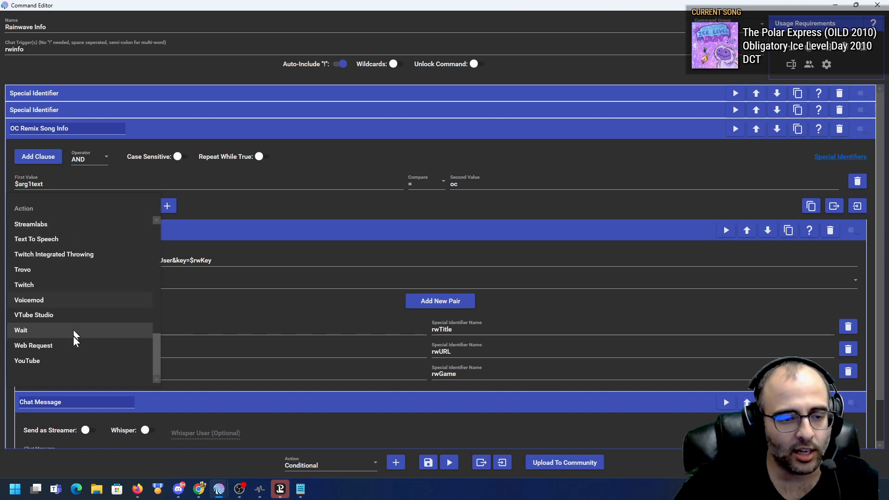
pyautogui.click(63, 349)
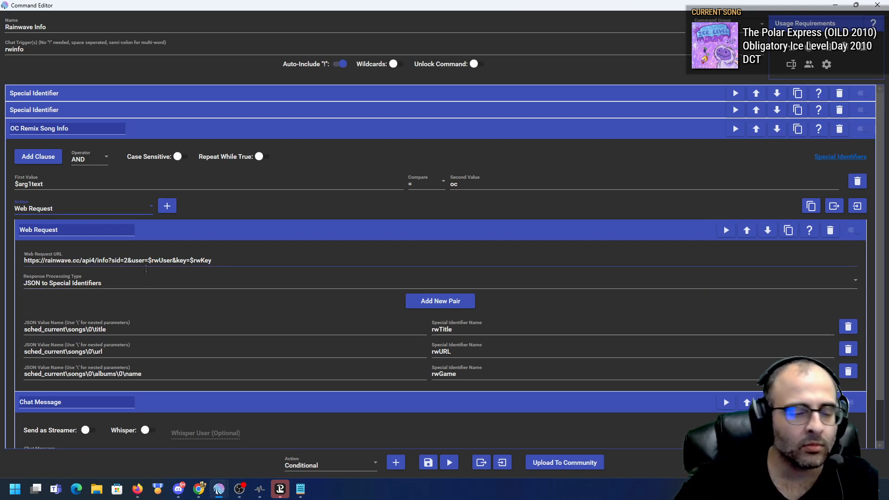
pyautogui.click(27, 285)
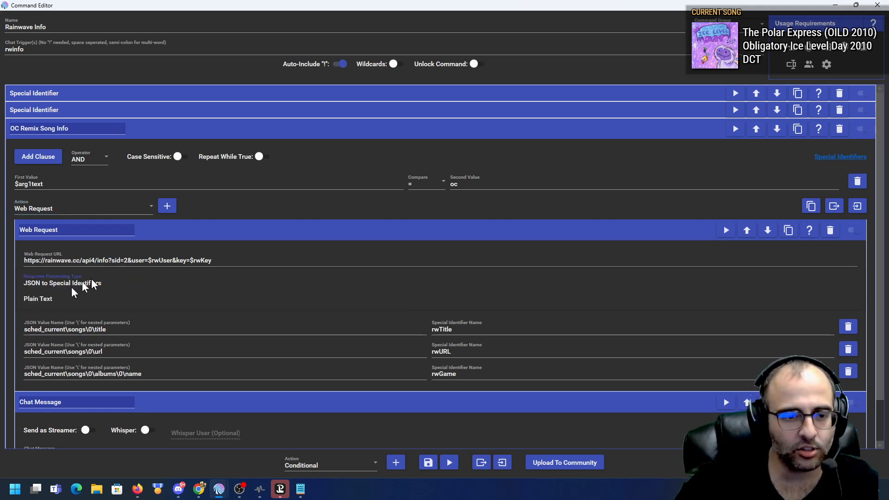
pyautogui.click(65, 285)
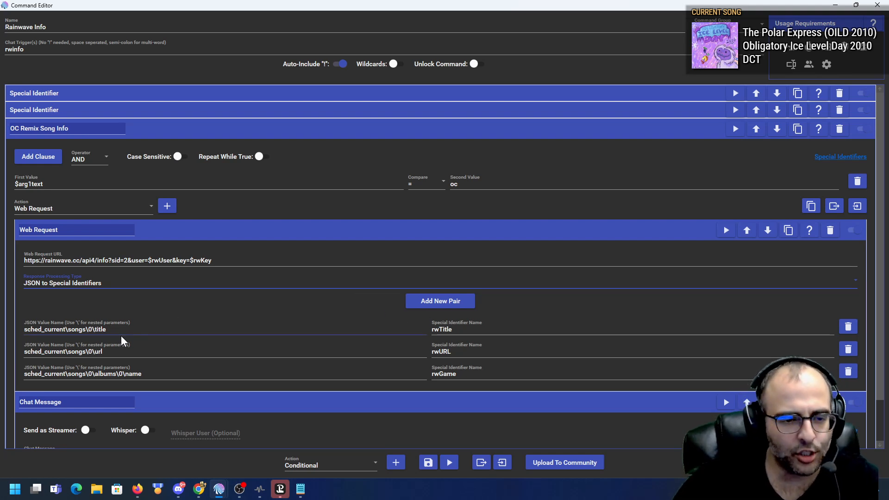
# Step: Highlight in turn the JSON value names mapped to rwTitle, rwURL and rwGame in the OC Remix web request
pyautogui.moveTo(118, 331); pyautogui.dragTo(21, 330)
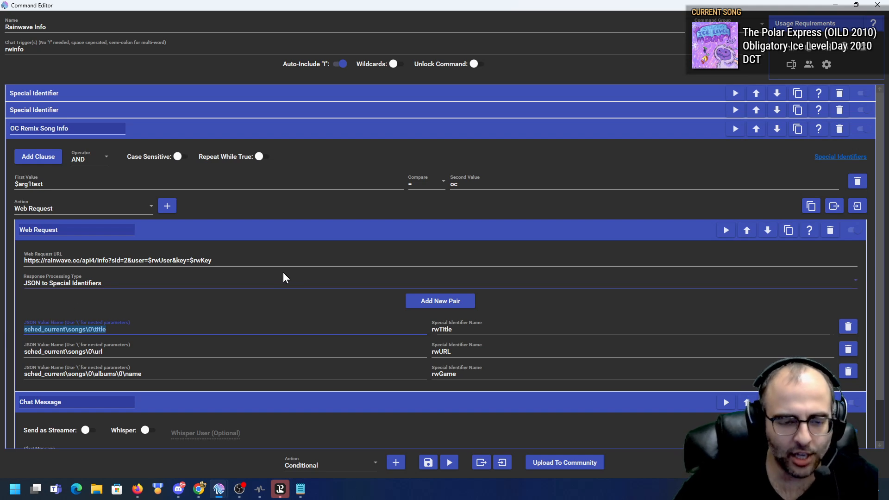
pyautogui.hotkey('alt', 'Tab')
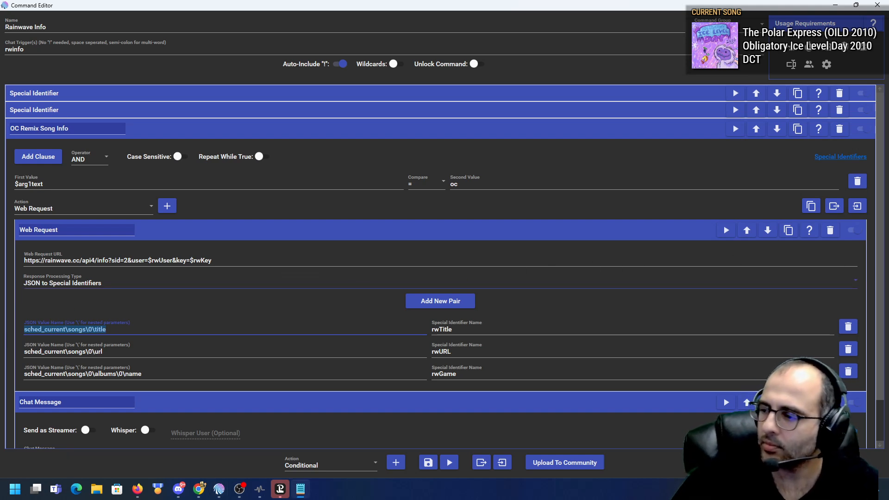
pyautogui.hotkey('alt', 'Tab')
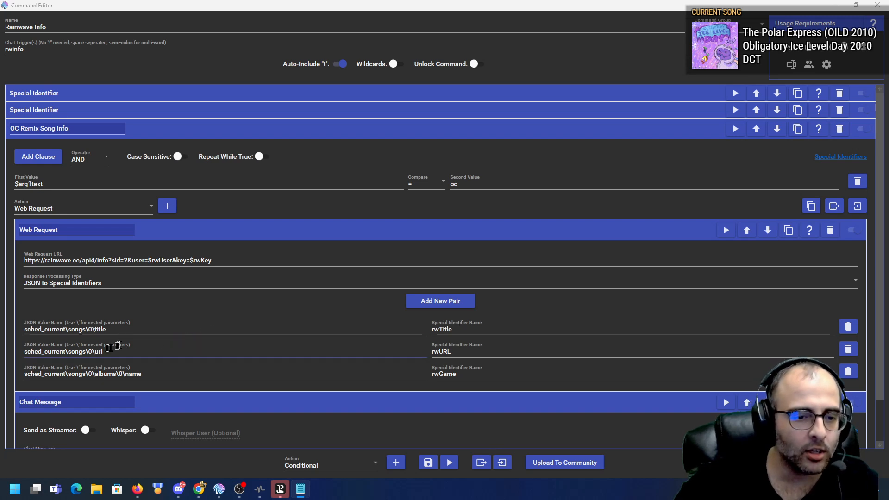
pyautogui.moveTo(107, 352); pyautogui.dragTo(3, 359)
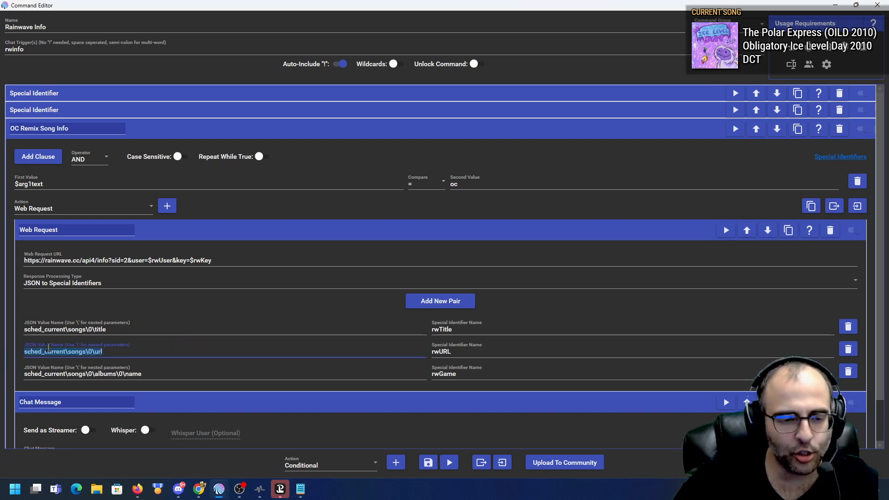
pyautogui.hotkey('alt', 'Tab')
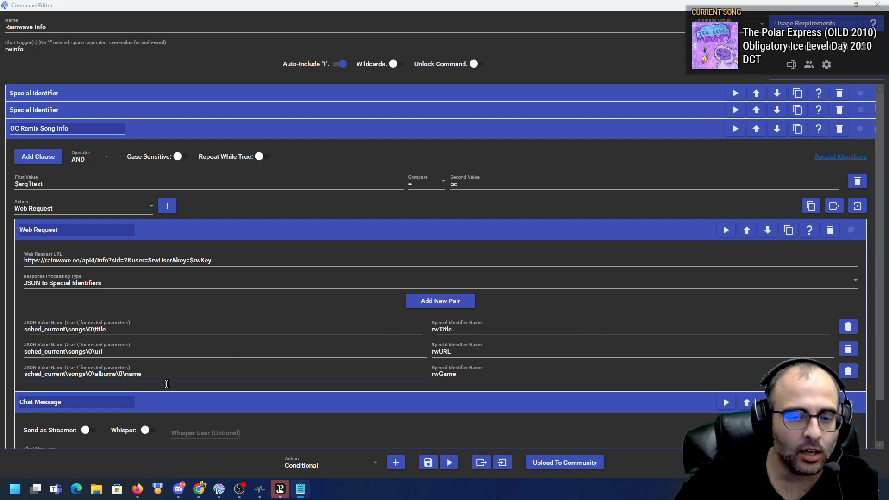
pyautogui.moveTo(145, 374); pyautogui.dragTo(19, 384)
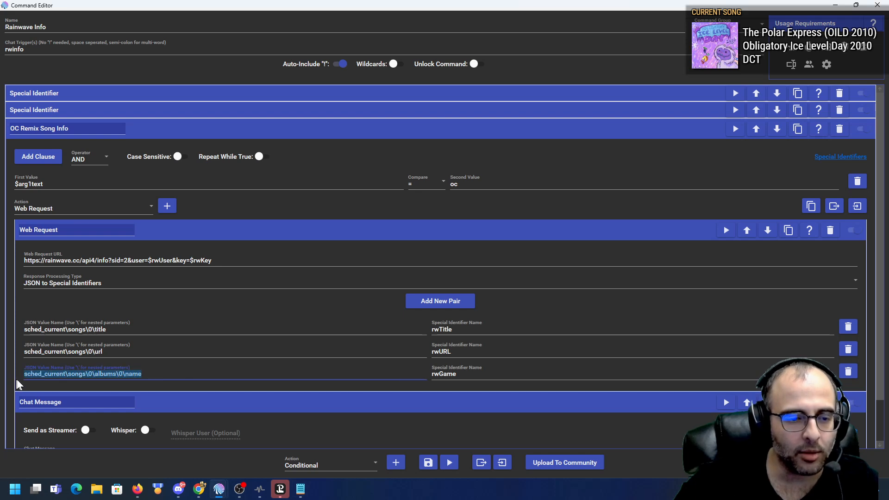
pyautogui.hotkey('alt', 'Tab')
pyautogui.hotkey('alt', 'Tab')
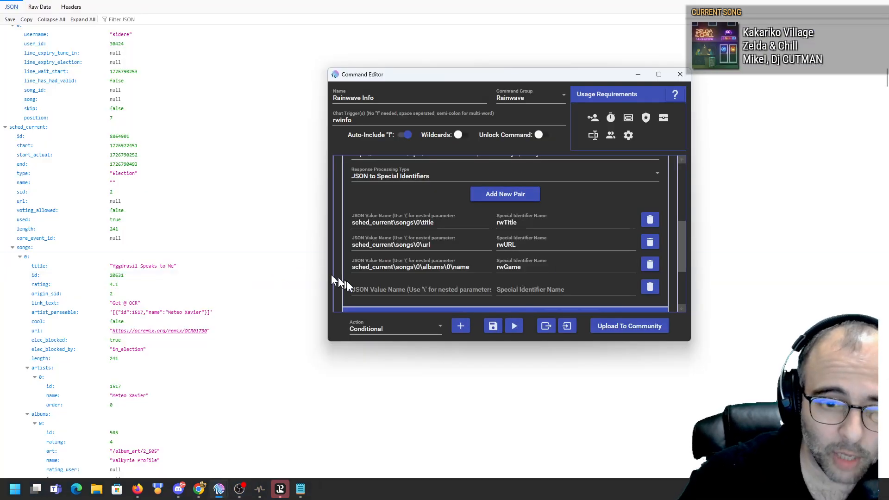
# Step: Fill the empty web request pair with sched_current\songs\0\artist_parseable\0\name and the identifier rwArtist, and check the chat message text
pyautogui.click(379, 288)
pyautogui.click(378, 269)
pyautogui.hotkey('ctrl', 'a')
pyautogui.hotkey('ctrl', 'c')
pyautogui.click(375, 289)
pyautogui.hotkey('ctrl', 'v')
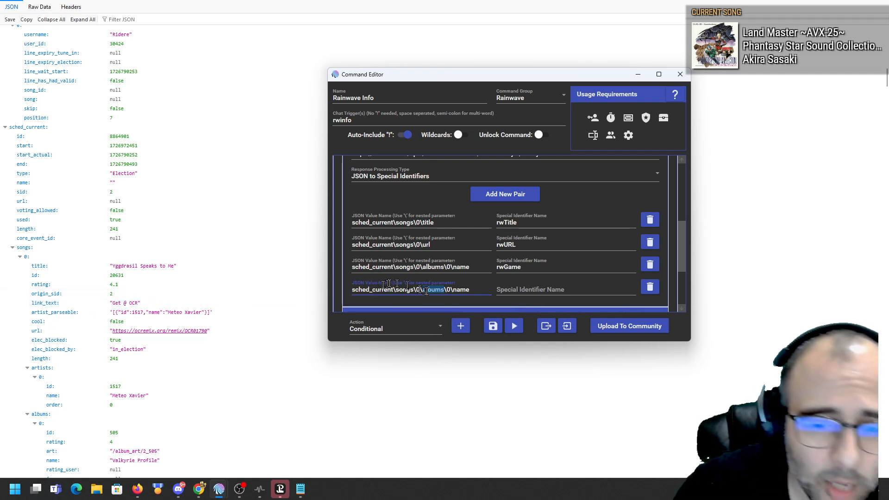
pyautogui.write('artist_parseabl')
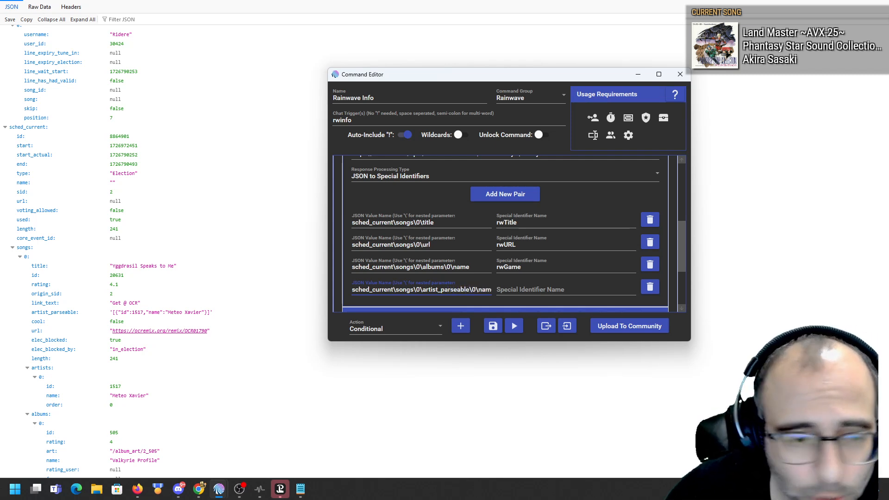
pyautogui.write('e')
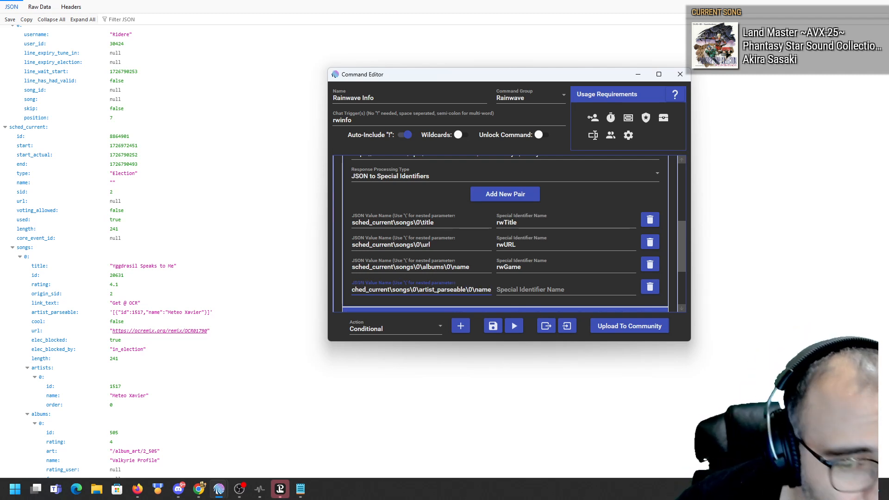
pyautogui.press('Tab')
pyautogui.write('rwArtist')
pyautogui.scroll(-3, 550, 278)
pyautogui.click(549, 278)
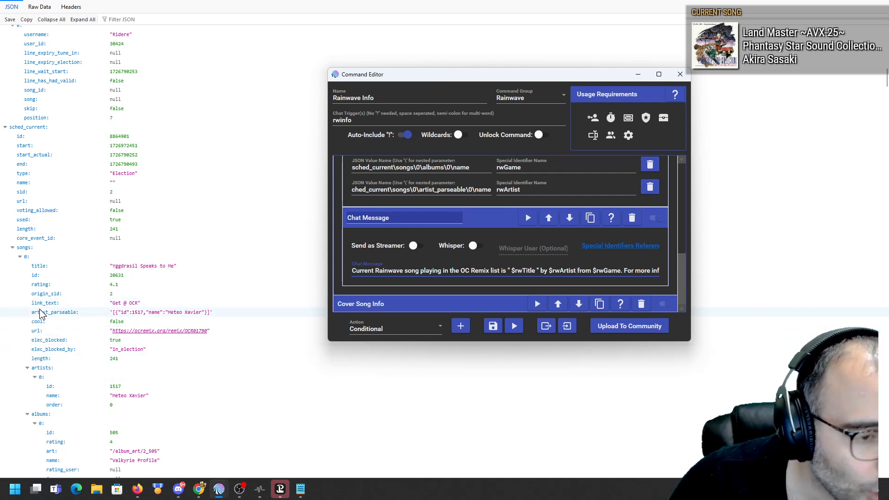
# Step: Replace artist_parseable with artists in the JSON value name for rwArtist and save the command
pyautogui.click(447, 189)
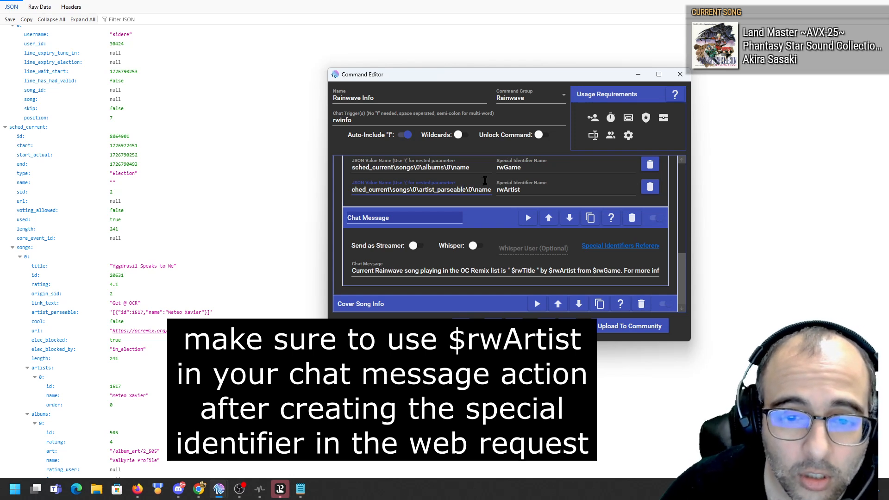
pyautogui.hotkey('shift', 'Left')
pyautogui.hotkey('shift', 'Left')
pyautogui.hotkey('shift', 'Left')
pyautogui.hotkey('shift', 'Left')
pyautogui.hotkey('shift', 'Left')
pyautogui.hotkey('shift', 'Left')
pyautogui.hotkey('shift', 'Left')
pyautogui.hotkey('shift', 'Left')
pyautogui.hotkey('shift', 'Left')
pyautogui.hotkey('shift', 'Left')
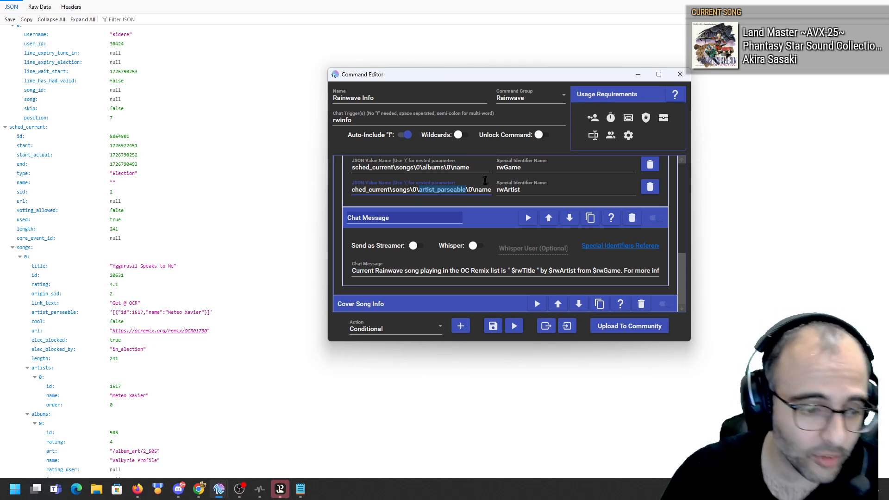
pyautogui.write('artists')
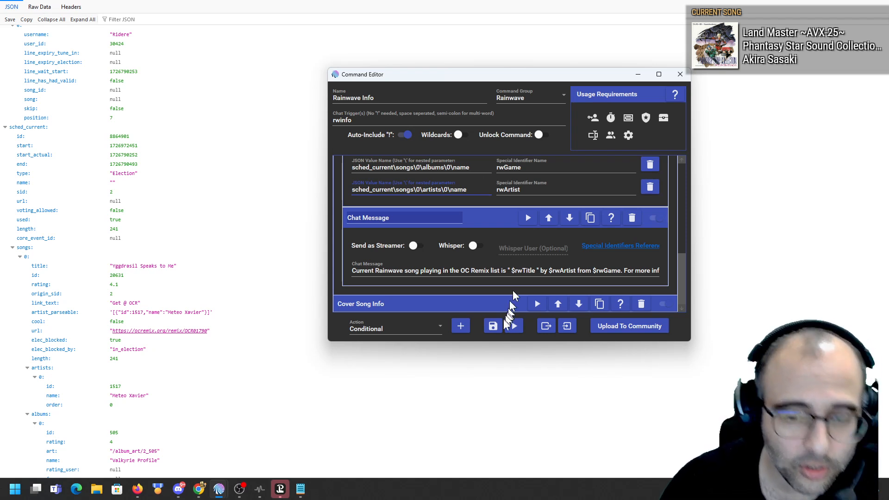
pyautogui.click(493, 326)
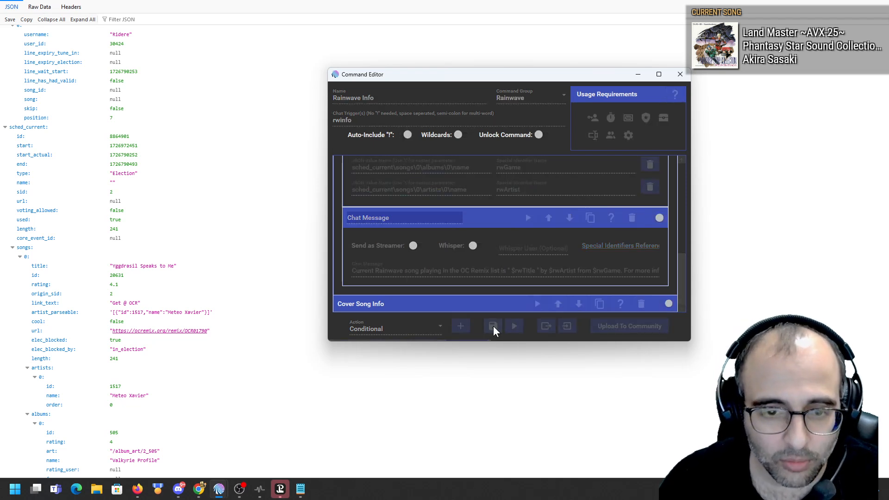
# Step: Bring up the stream chat, send "!rwinfo oc", highlight the artist in the reply and move the chat window away again
pyautogui.hotkey('alt', 'Tab')
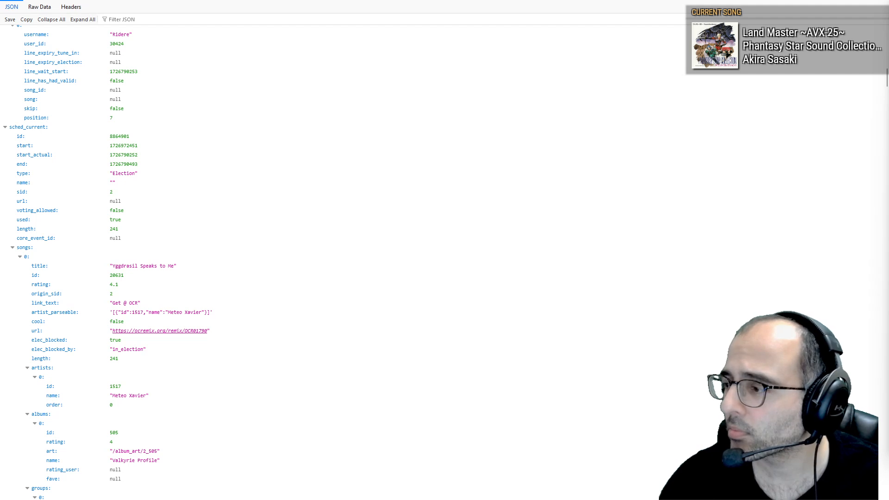
pyautogui.moveTo(886, 53); pyautogui.dragTo(512, 27)
pyautogui.click(466, 425)
pyautogui.write('!rw')
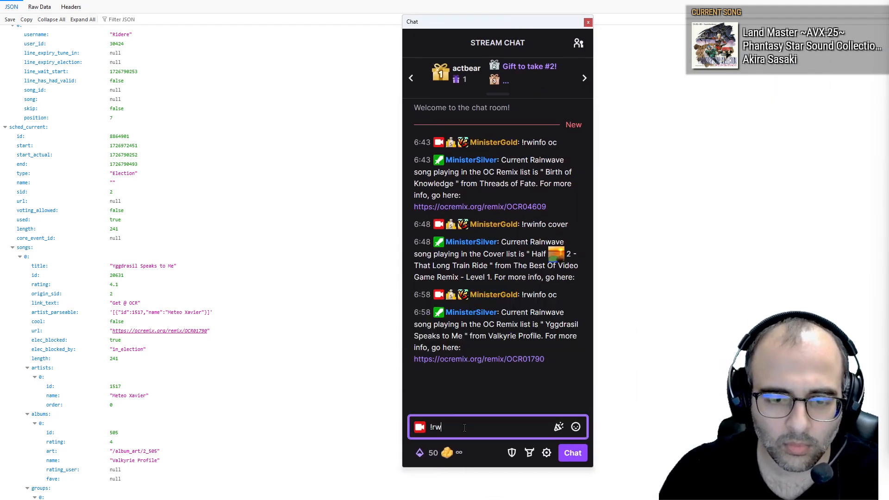
pyautogui.write('info oc')
pyautogui.press('Return')
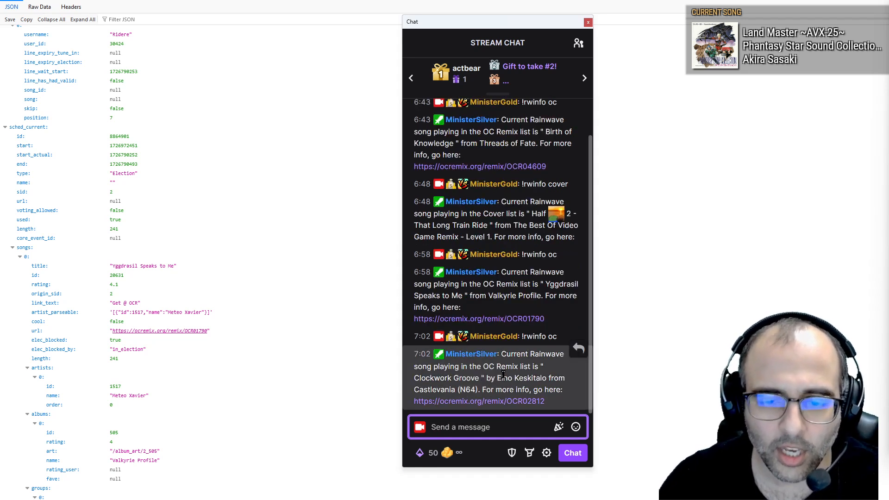
pyautogui.moveTo(498, 378); pyautogui.dragTo(549, 375)
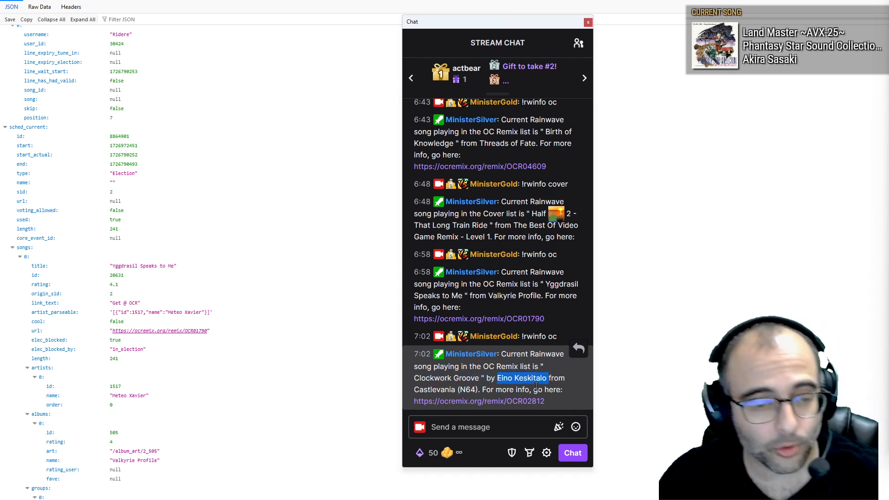
pyautogui.moveTo(505, 24); pyautogui.dragTo(888, 39)
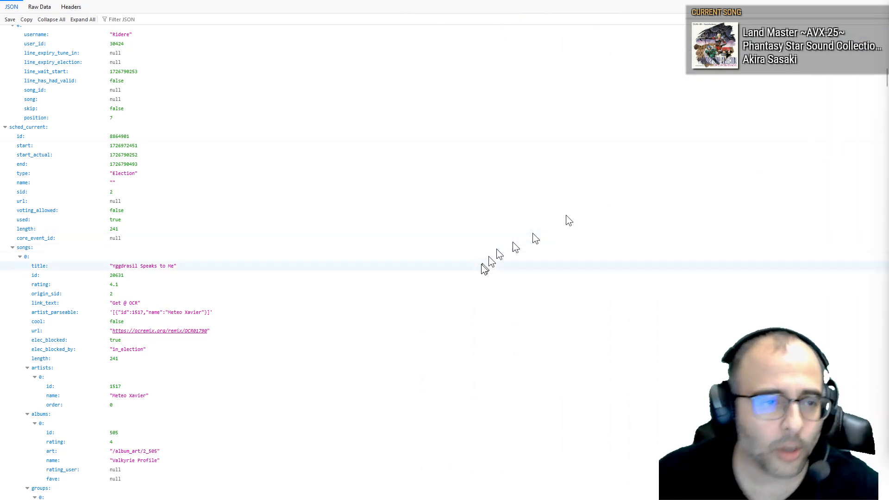
# Step: Switch to Mix It Up, expand the Rainwave group and open the Rainwave Info command for editing
pyautogui.hotkey('alt', 'Tab')
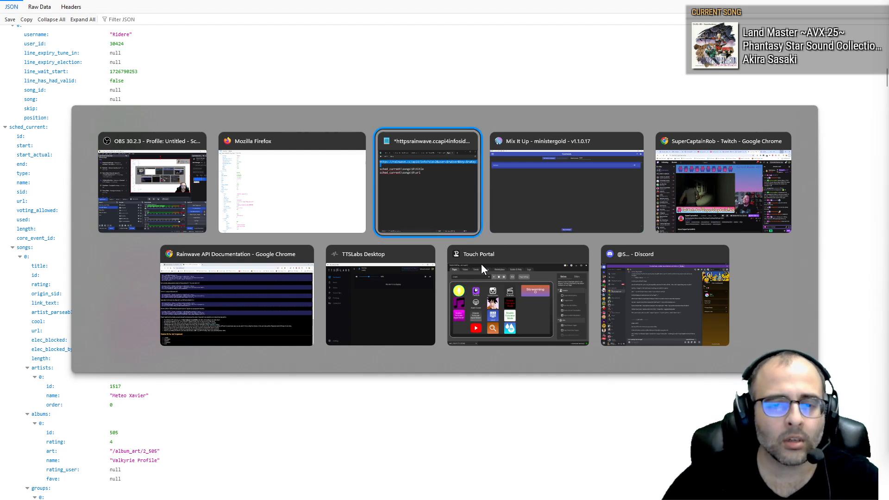
pyautogui.click(622, 191)
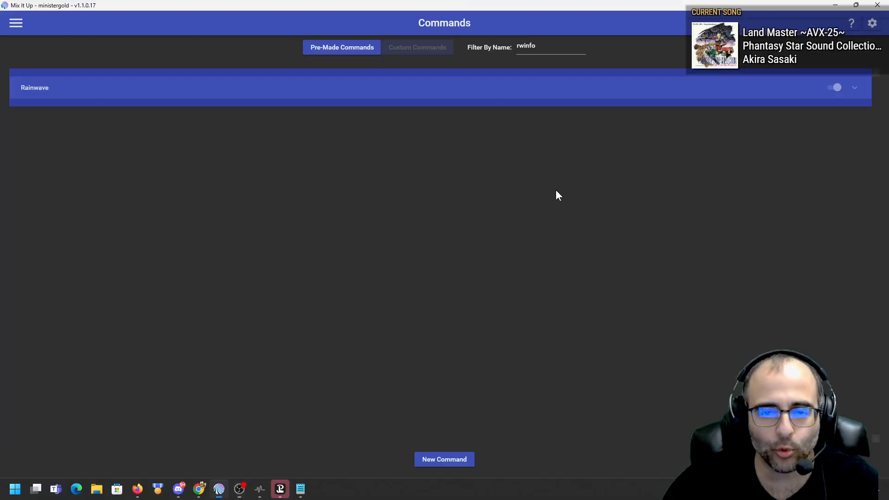
pyautogui.click(480, 93)
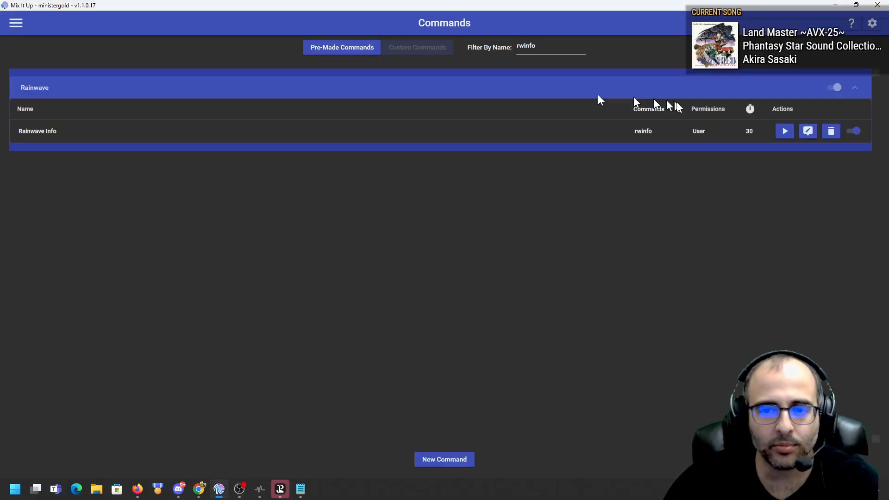
pyautogui.click(807, 135)
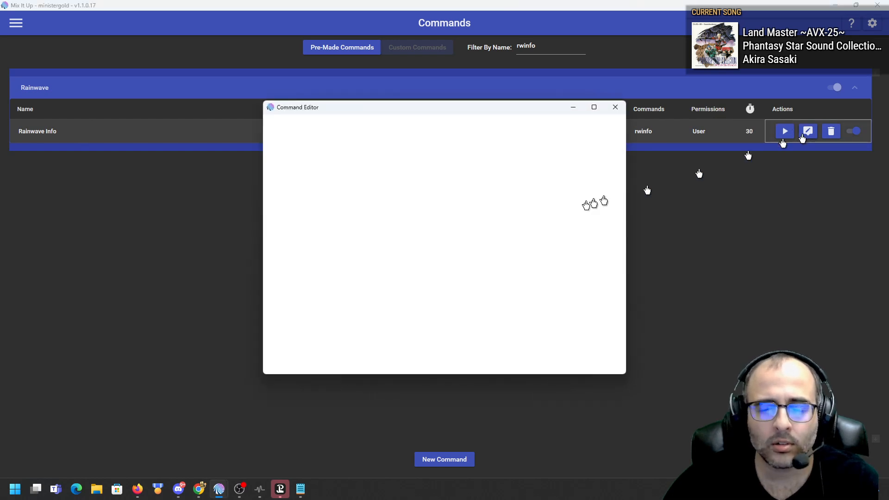
# Step: Examine the rwArtist pair in the OC Remix Song Info web request and the text of its chat message
pyautogui.click(384, 234)
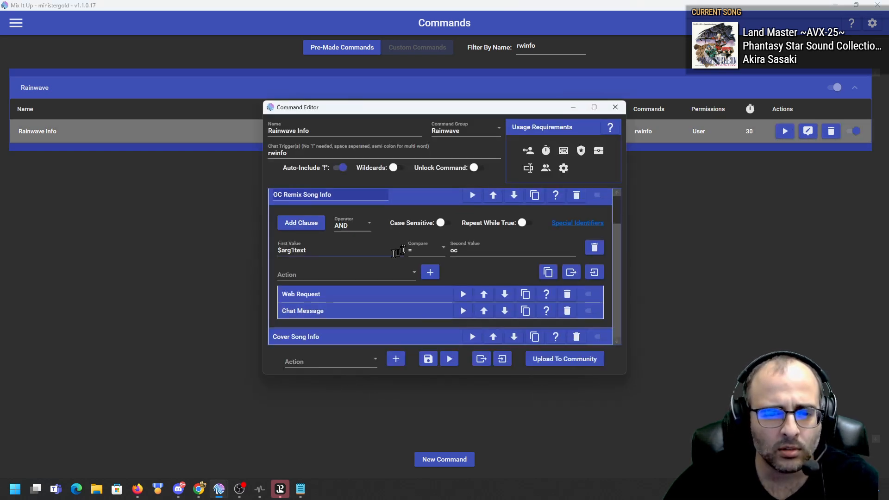
pyautogui.click(355, 295)
pyautogui.scroll(-5, 359, 290)
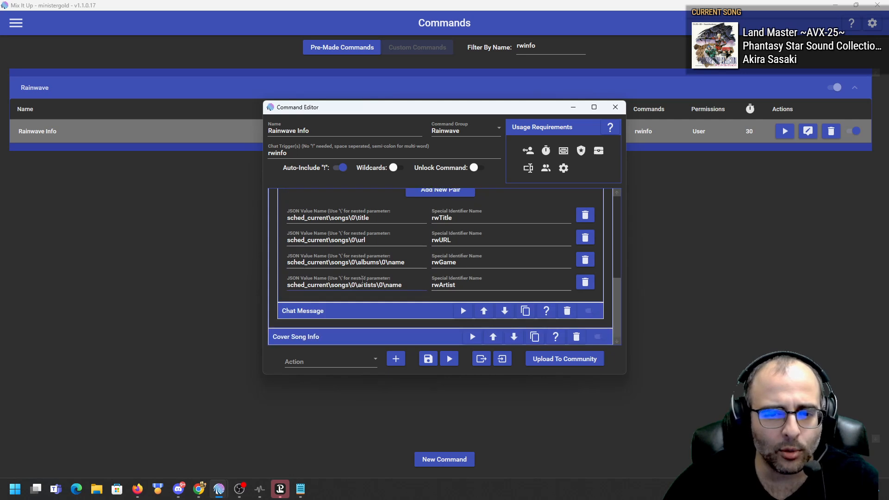
pyautogui.tripleClick(362, 284)
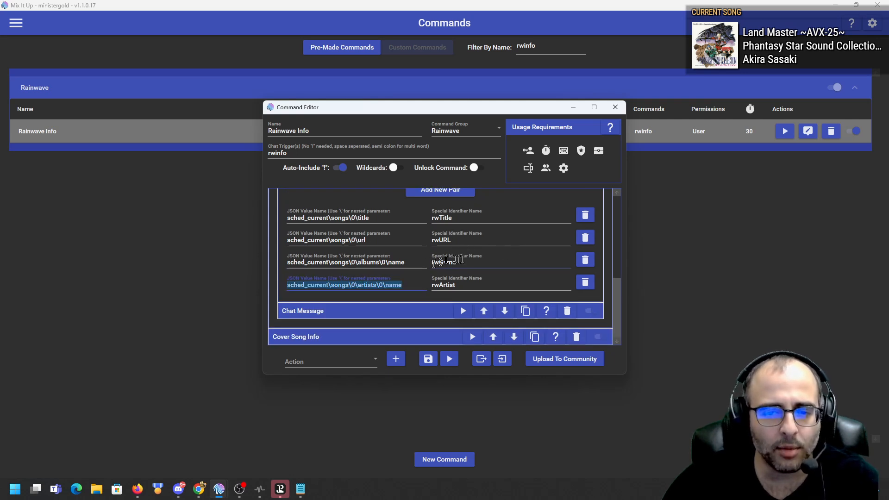
pyautogui.hotkey('alt', 'Tab')
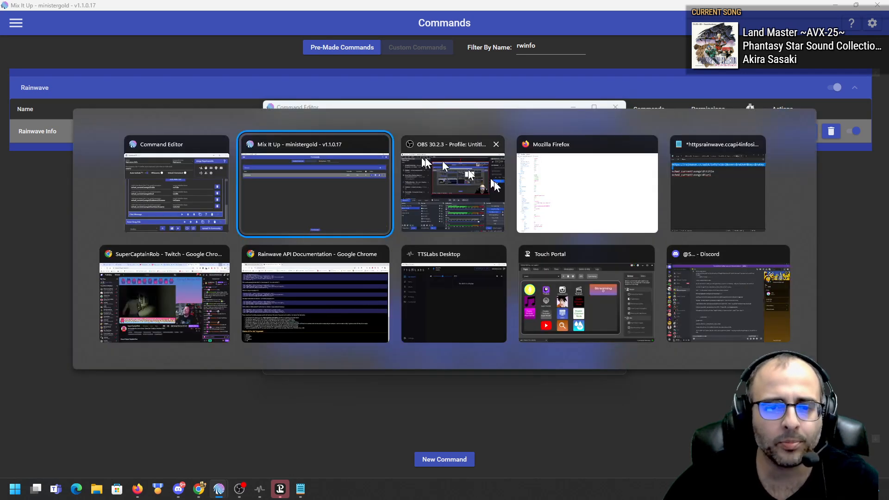
pyautogui.click(343, 311)
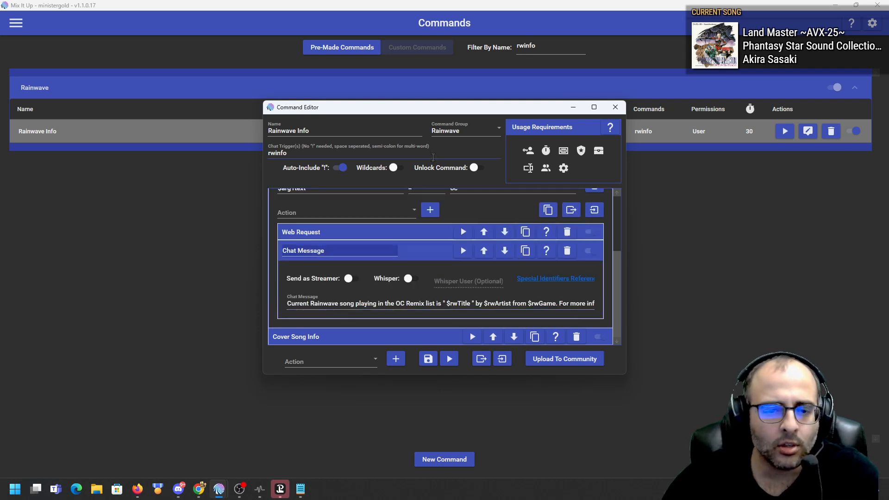
pyautogui.click(380, 305)
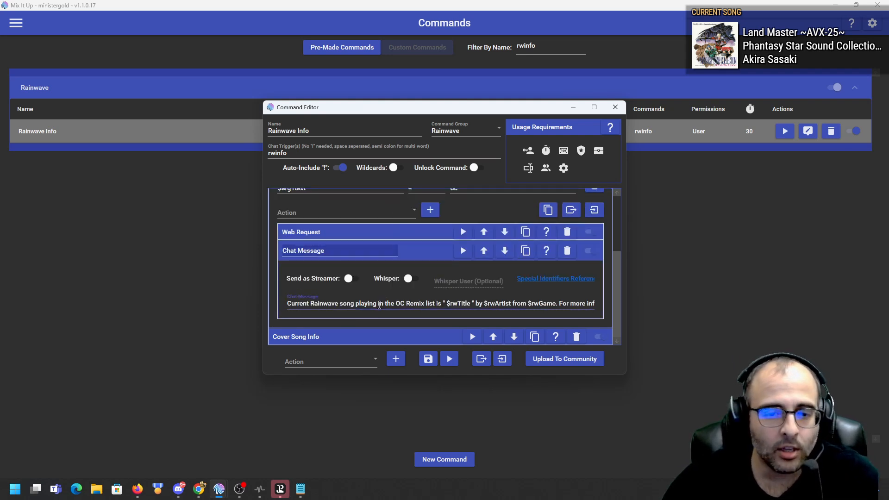
# Step: Copy the full OC Remix chat message text and paste it into a new document in Notepad
pyautogui.tripleClick(380, 305)
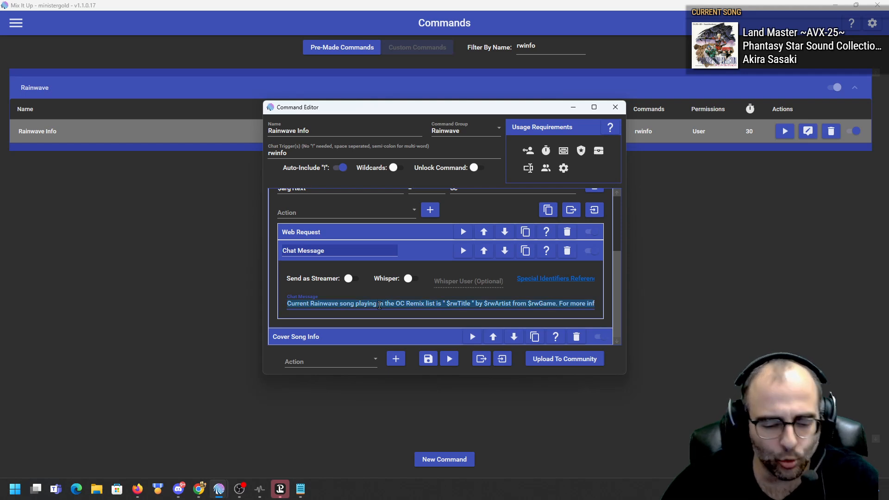
pyautogui.press('super')
pyautogui.write('notepad')
pyautogui.press('Return')
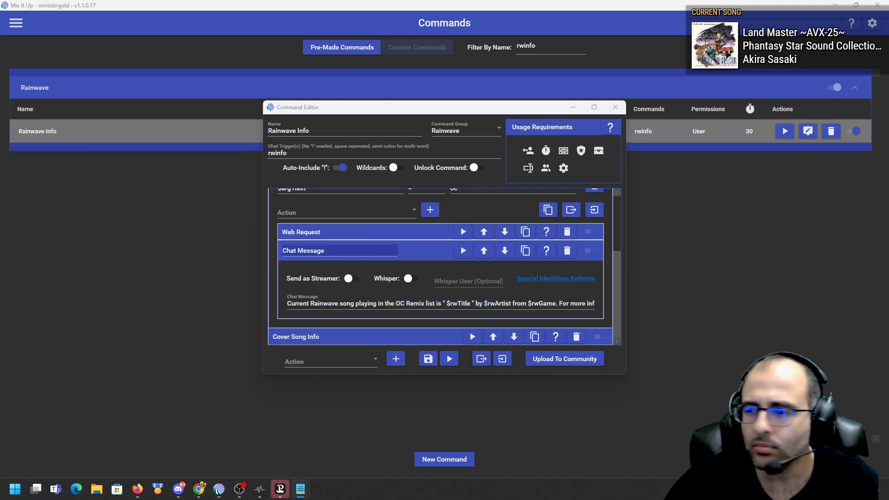
pyautogui.write('Current Rainwave song playing in the OC Remix list is " $rwTitle " by $rwArtist from $rwGame. For more info, go here: $rwURL')
pyautogui.keyDown('ctrl'); pyautogui.scroll(5, 254, 143); pyautogui.keyUp('ctrl')
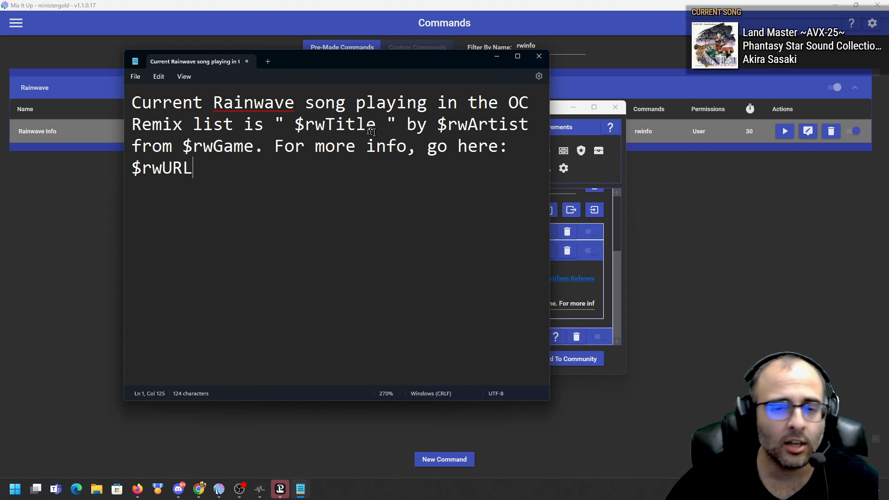
# Step: Highlight the $rwTitle and $rwURL identifiers in the pasted message, and move the Notepad window off the screen
pyautogui.click(289, 121)
pyautogui.click(392, 120)
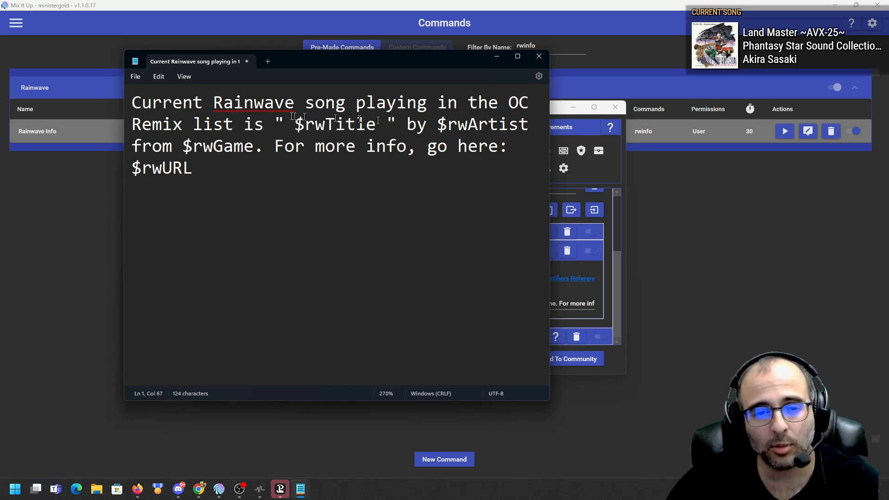
pyautogui.moveTo(295, 124); pyautogui.dragTo(374, 124)
pyautogui.click(383, 125)
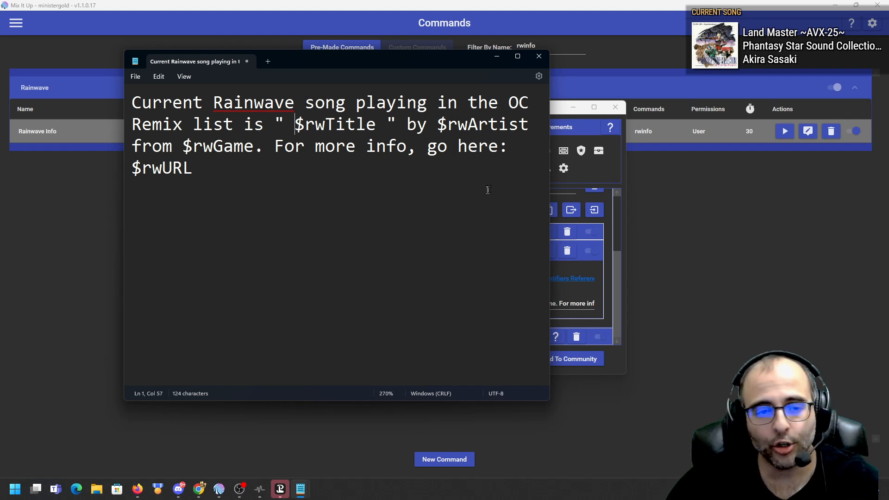
pyautogui.moveTo(193, 169); pyautogui.dragTo(135, 170)
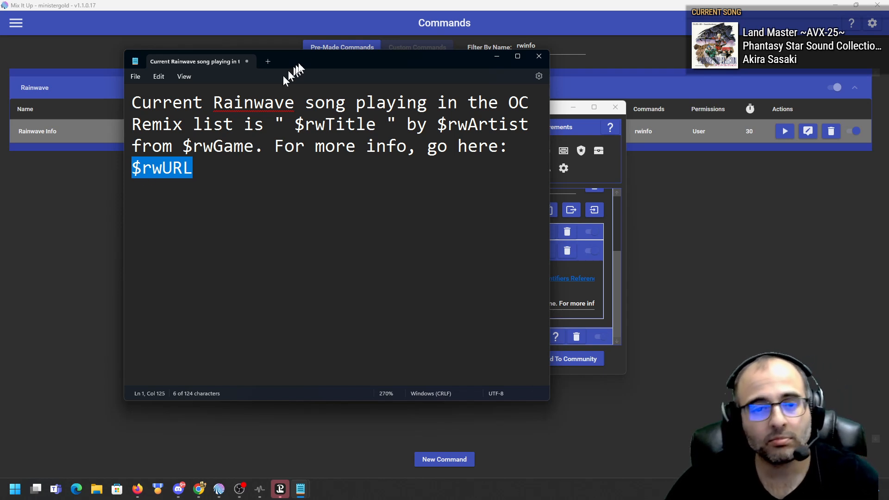
pyautogui.moveTo(351, 65); pyautogui.dragTo(888, 88)
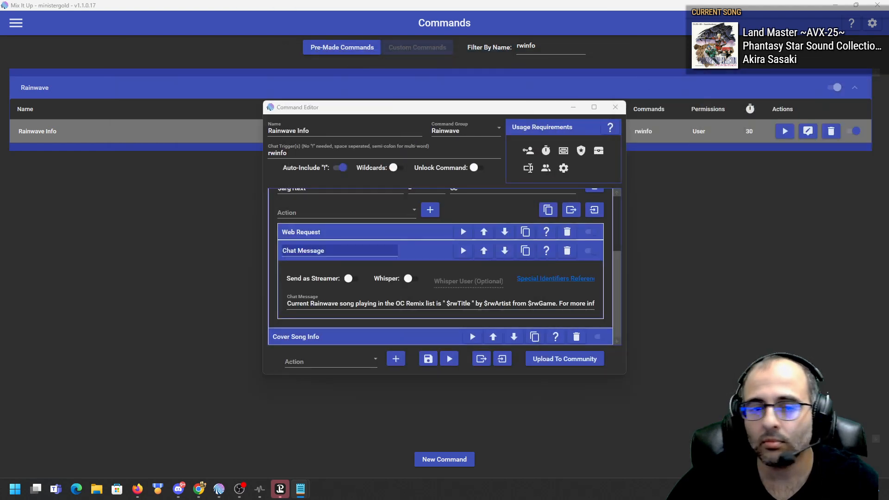
# Step: Collapse OC Remix Song Info, expand Cover Song Info and open its web request, moving the editor window higher
pyautogui.scroll(3, 380, 254)
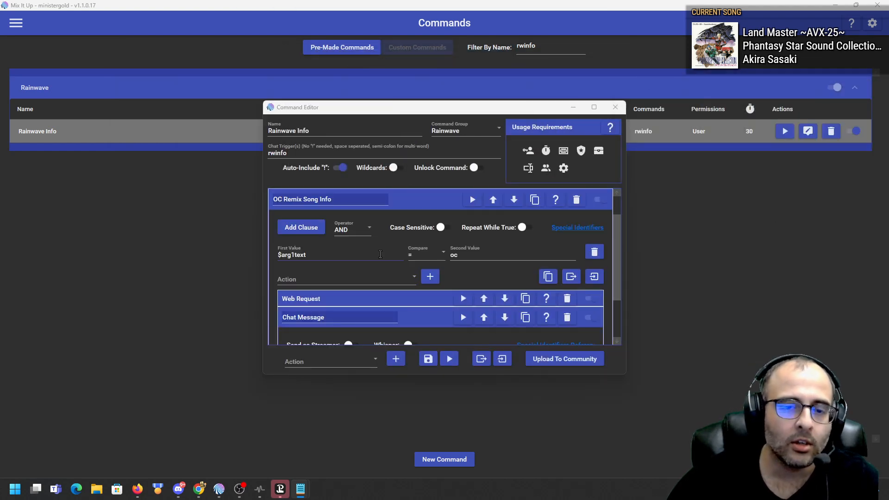
pyautogui.click(414, 200)
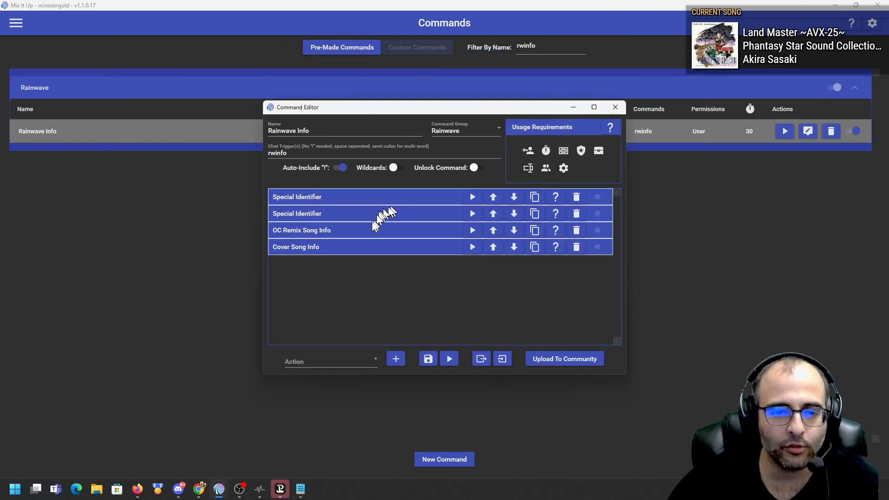
pyautogui.click(328, 246)
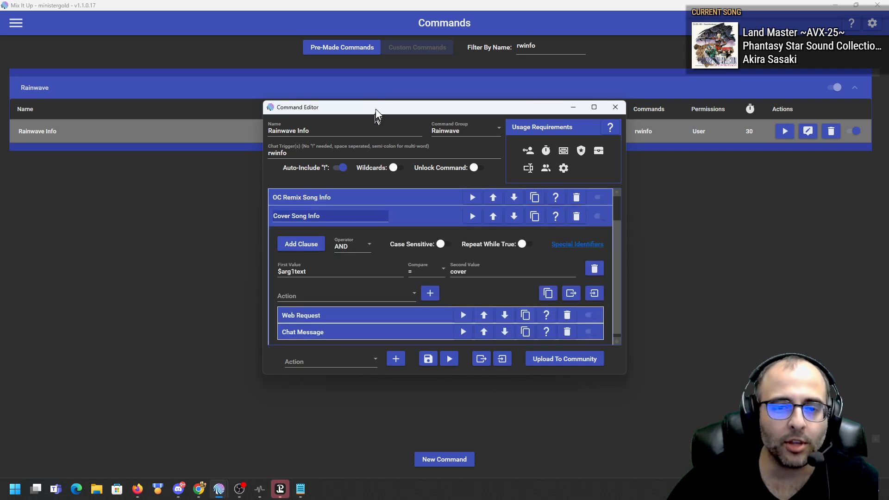
pyautogui.moveTo(377, 107); pyautogui.dragTo(360, 59)
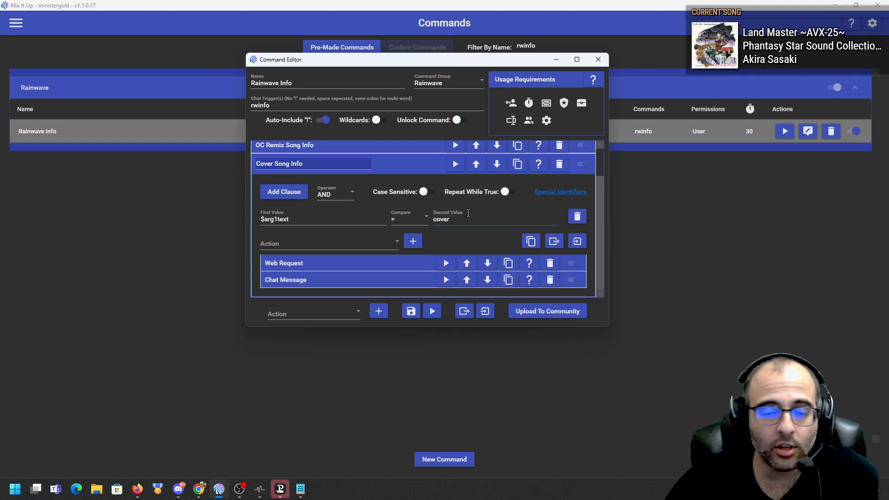
pyautogui.click(317, 262)
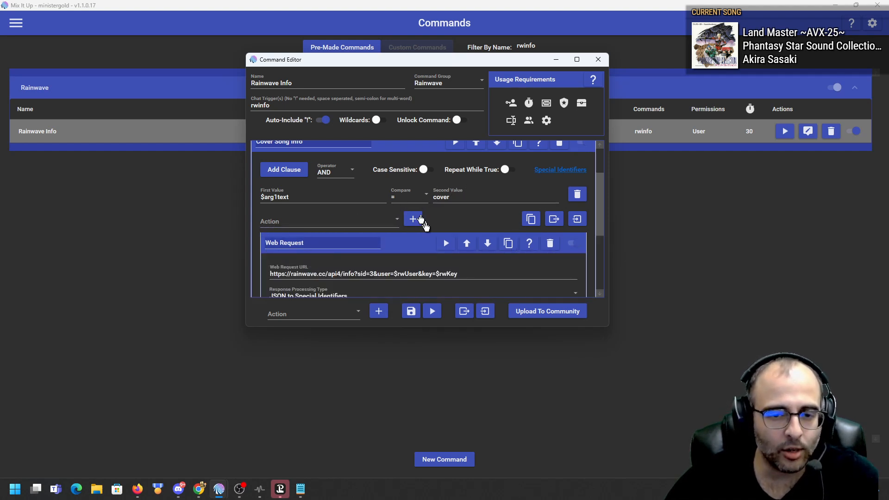
pyautogui.scroll(-1, 327, 238)
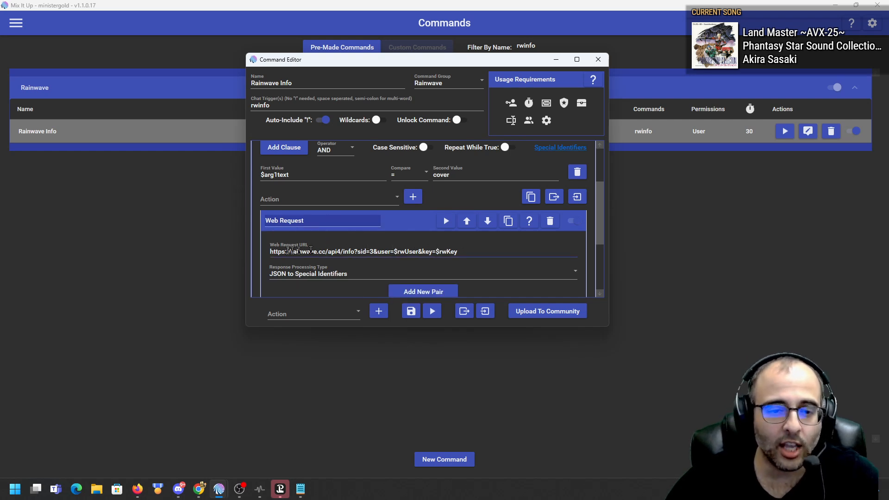
# Step: Compare the web request URLs of OC Remix Song Info and Cover Song Info, highlighting the sid=3 parameter in the cover one
pyautogui.scroll(4, 350, 238)
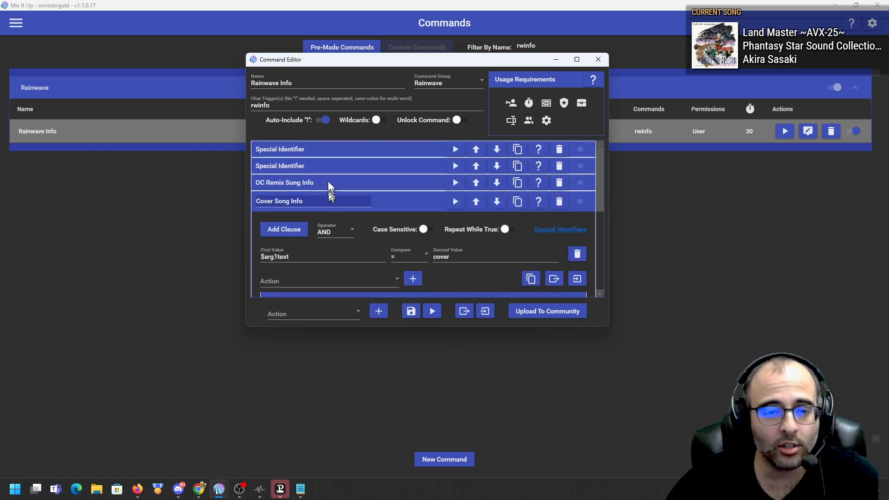
pyautogui.click(328, 183)
pyautogui.scroll(-2, 338, 214)
pyautogui.click(335, 234)
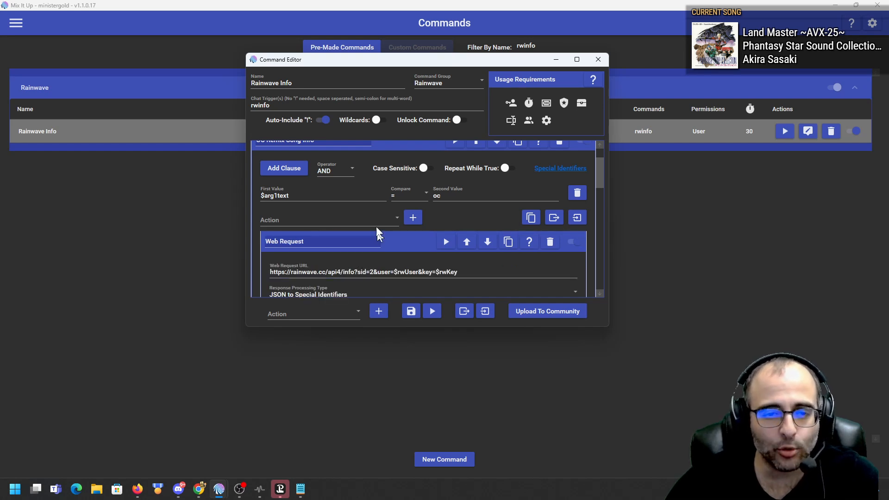
pyautogui.click(391, 145)
pyautogui.moveTo(357, 289); pyautogui.dragTo(374, 288)
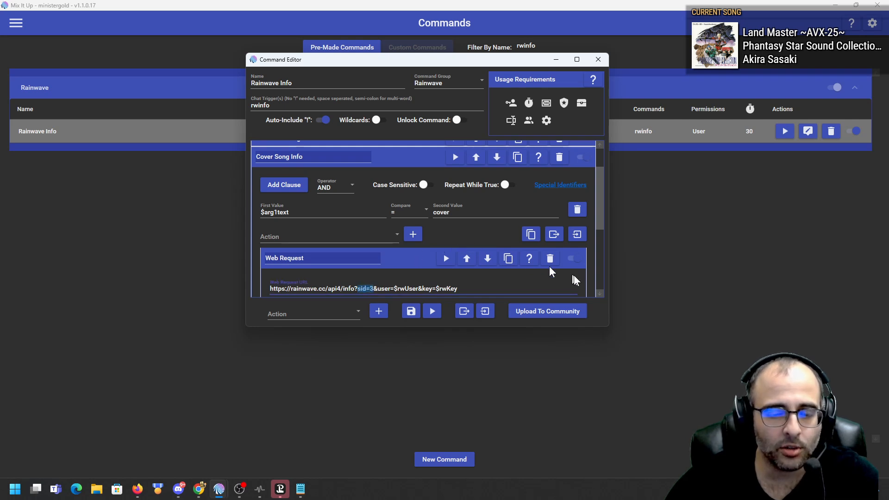
pyautogui.click(397, 260)
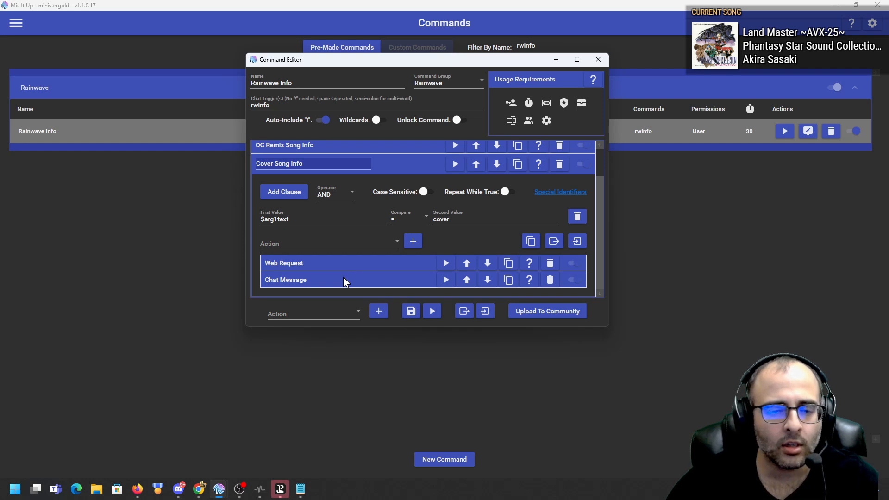
# Step: Add a pair to the Cover Song Info web request mapping sched_current\songs\0\artists\0\name to the special identifier rwArtist
pyautogui.click(349, 263)
pyautogui.scroll(-3, 362, 237)
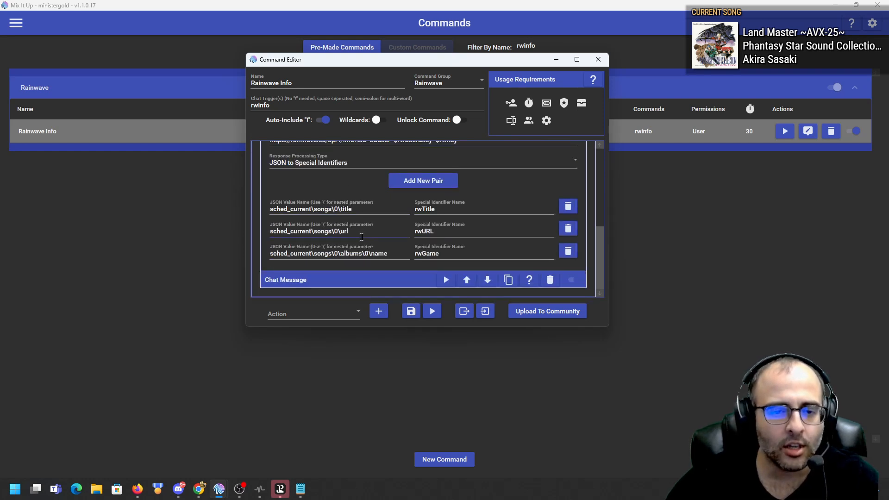
pyautogui.click(423, 185)
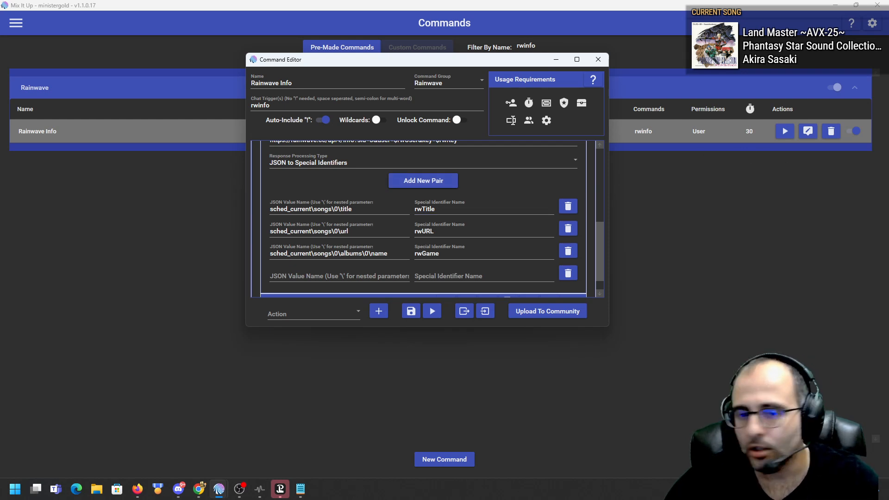
pyautogui.hotkey('alt', 'Tab')
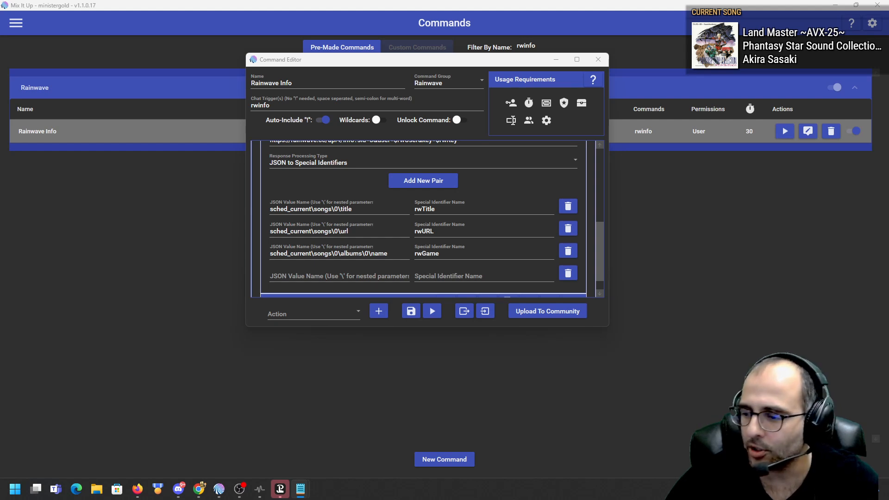
pyautogui.click(338, 277)
pyautogui.write('sched_current\\songs\\0\\artists\\0\\name')
pyautogui.click(464, 277)
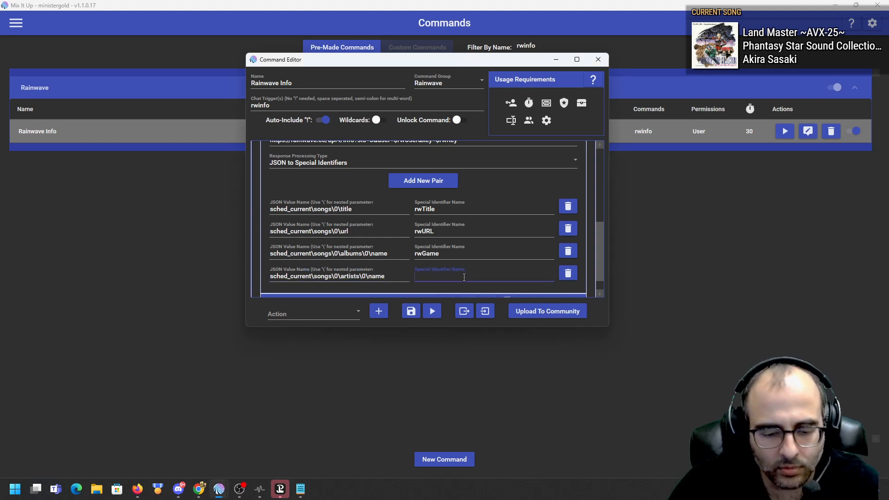
pyautogui.write('rwArtist')
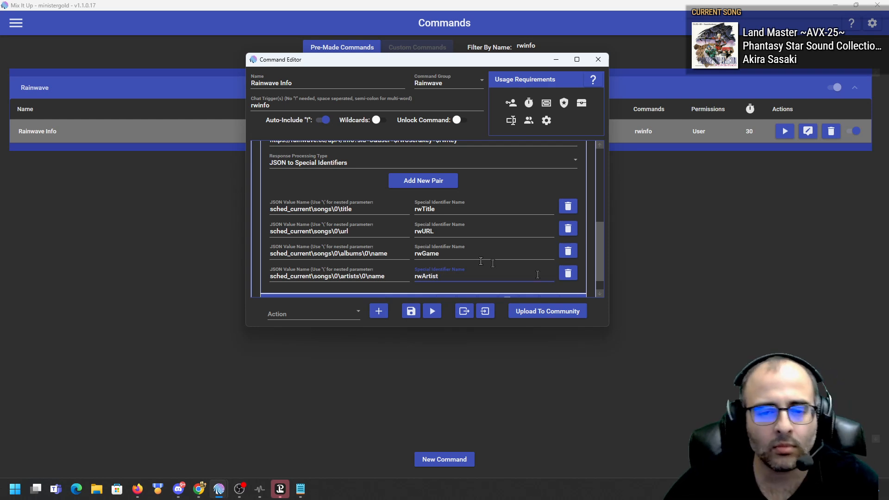
# Step: Insert "by $rwArtist" after the quoted $rwTitle in the Cover Song Info chat message
pyautogui.scroll(1, 384, 218)
pyautogui.scroll(3, 382, 210)
pyautogui.click(387, 199)
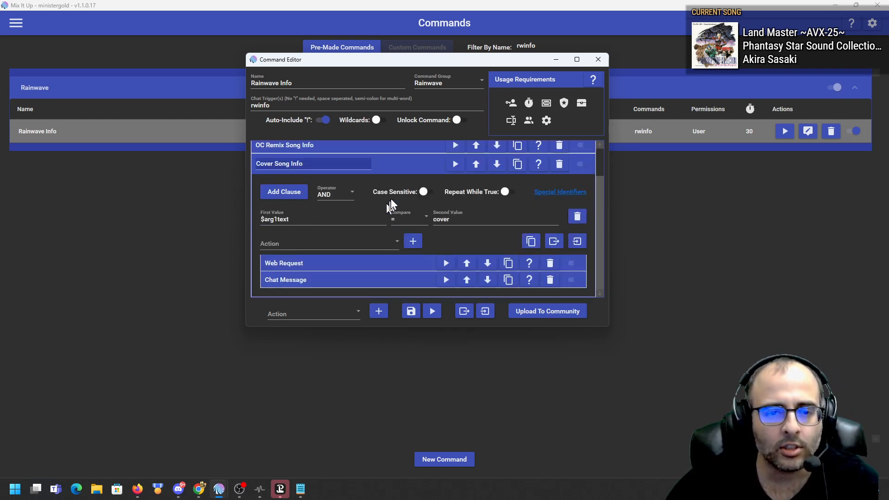
pyautogui.click(381, 280)
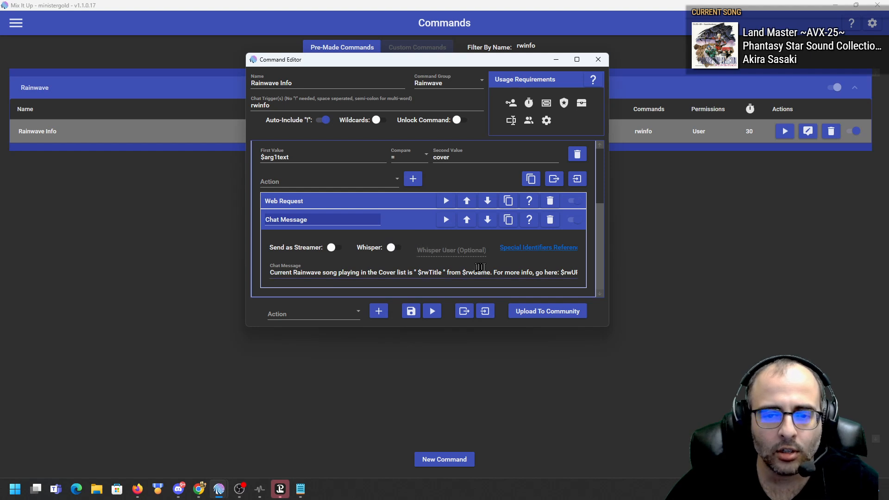
pyautogui.click(448, 272)
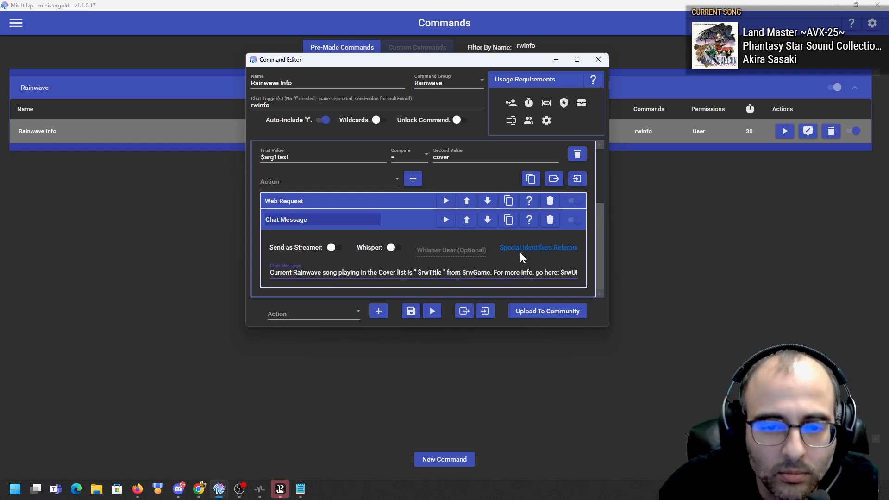
pyautogui.write('by $rwArtist')
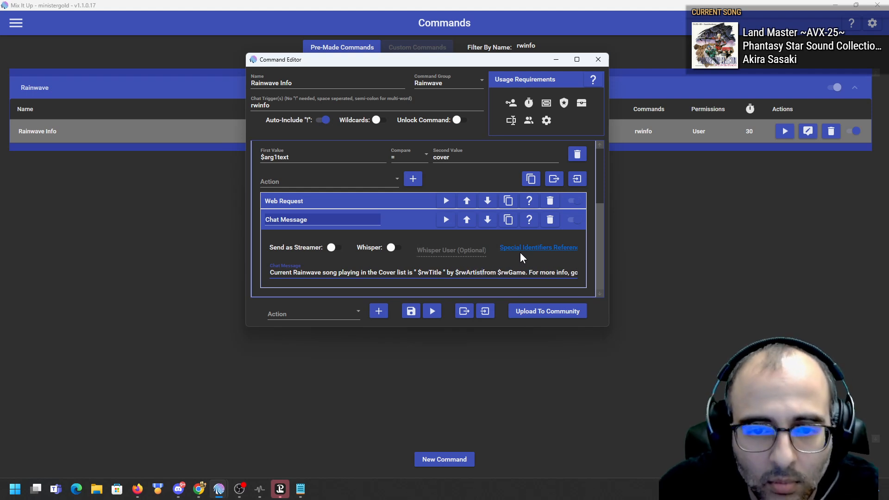
# Step: Collapse the chat message and Cover Song Info actions and save the Rainwave Info command
pyautogui.click(417, 223)
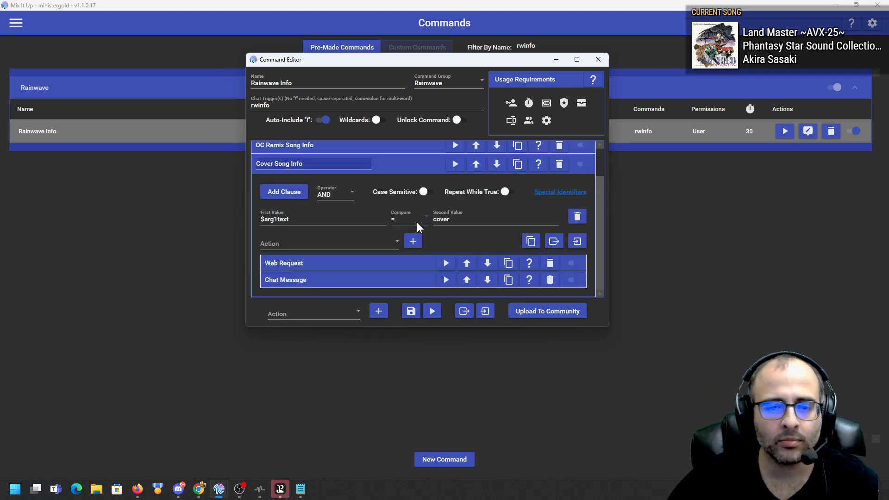
pyautogui.click(410, 170)
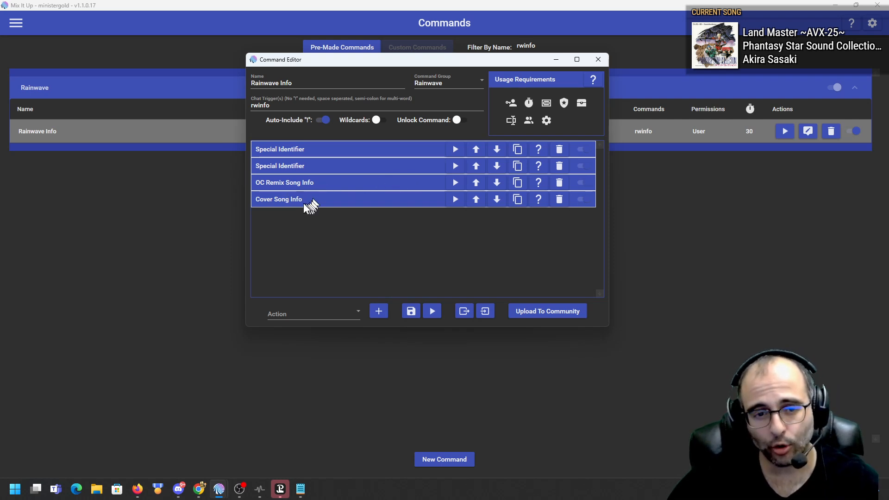
pyautogui.click(410, 311)
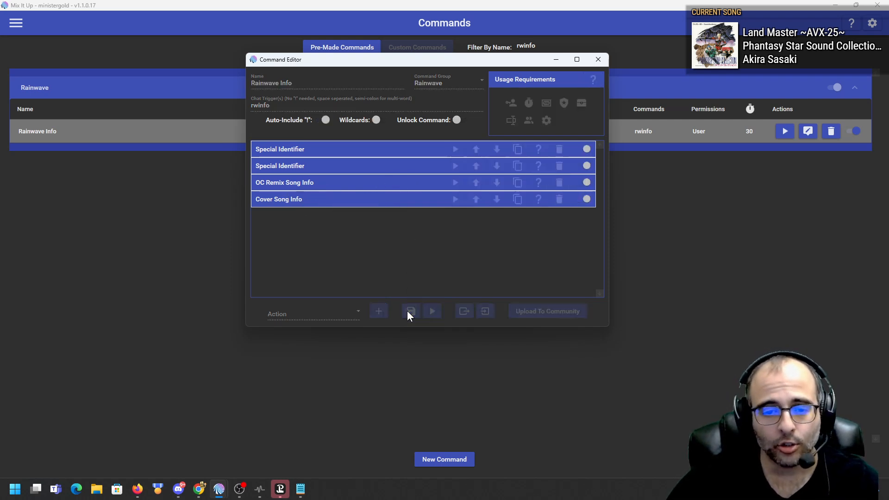
# Step: Bring up the stream chat window, clear the chat with /clear and refresh it
pyautogui.hotkey('alt', 'Tab')
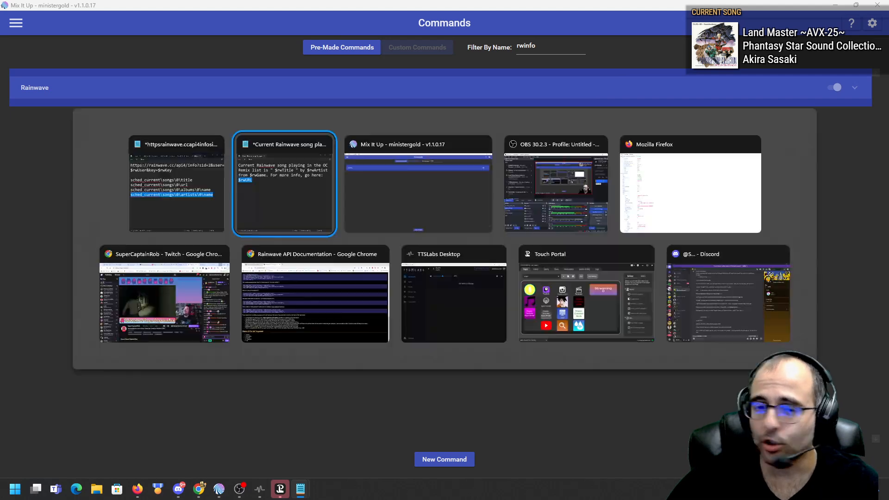
pyautogui.click(507, 197)
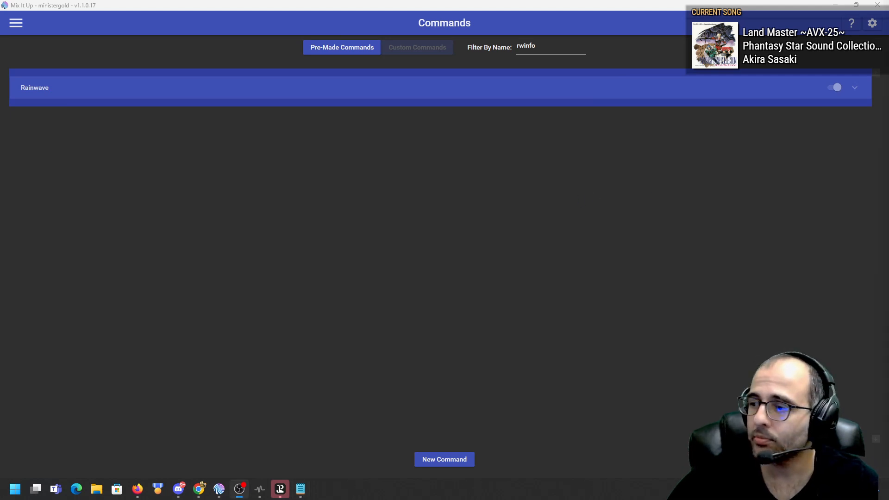
pyautogui.moveTo(753, 73); pyautogui.dragTo(629, 73)
pyautogui.click(562, 459)
pyautogui.write('/clear')
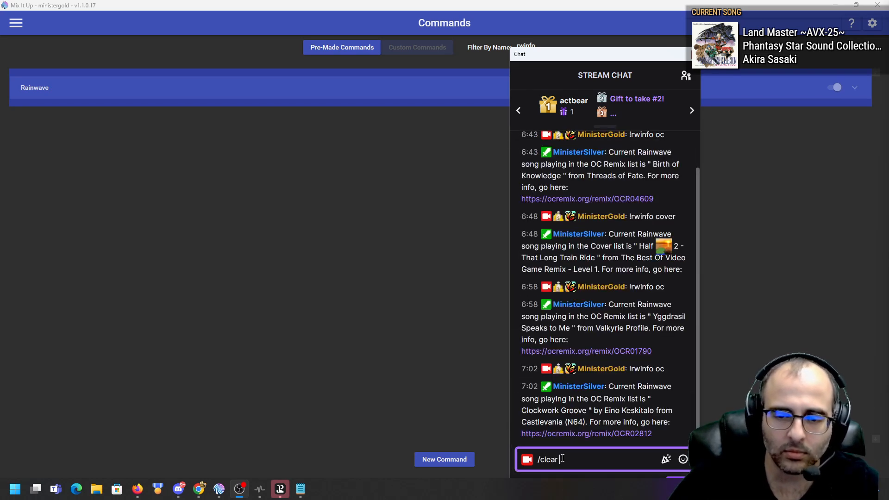
pyautogui.press('Return')
pyautogui.rightClick(615, 356)
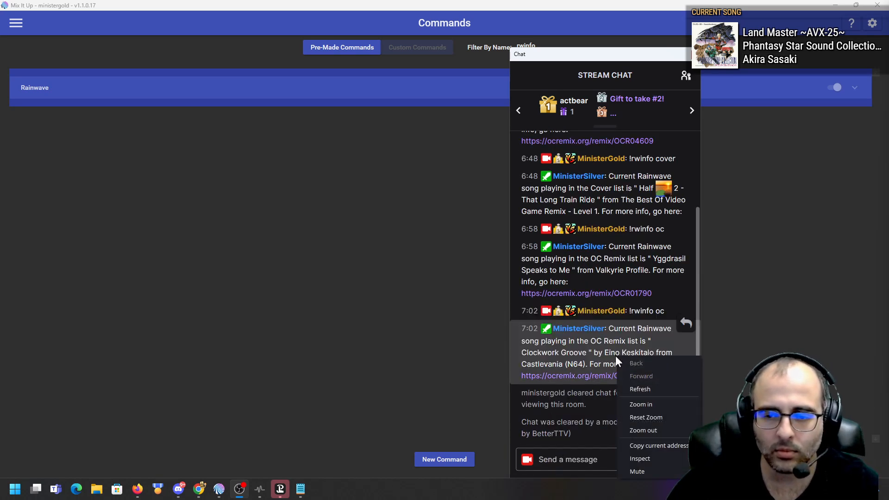
pyautogui.press('Escape')
# Step: Send "!rwinfo cover" in the stream chat to test the cover branch of the command
pyautogui.click(555, 451)
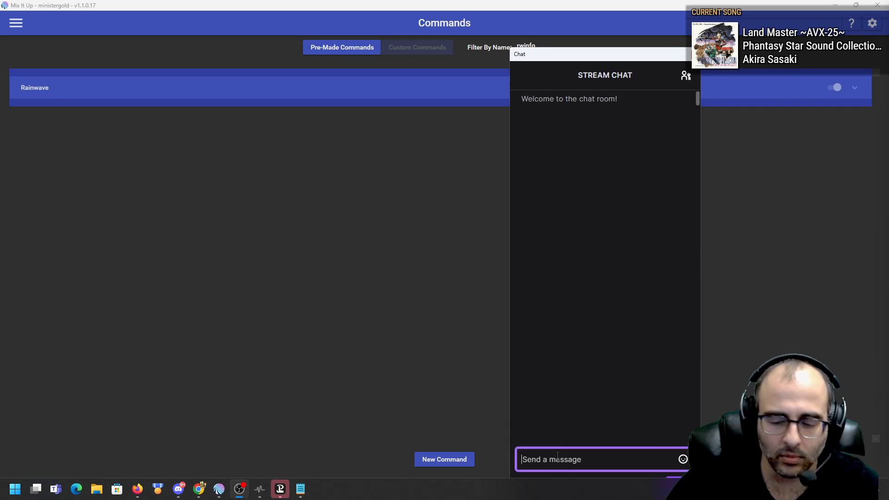
pyautogui.write('!rwinfo cover')
pyautogui.press('Return')
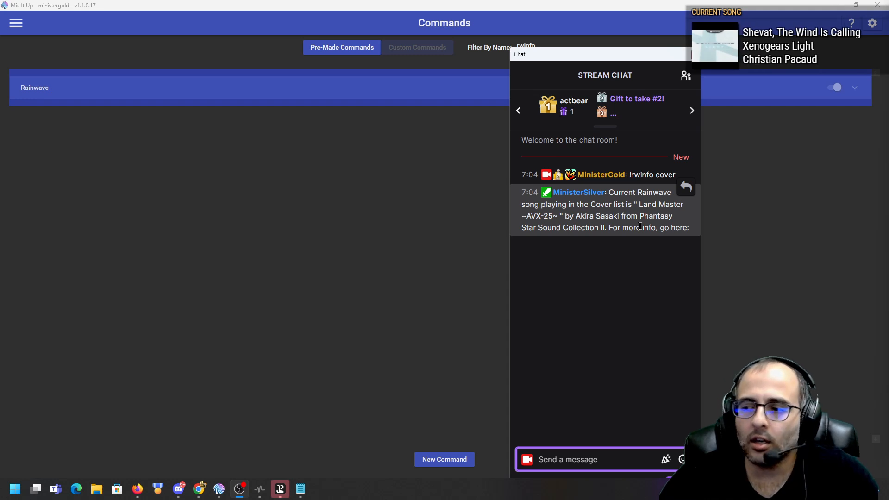
# Step: Reposition the stream chat window and send "!rwinfo cover" again to request the current Cover song
pyautogui.moveTo(604, 56); pyautogui.dragTo(649, 65)
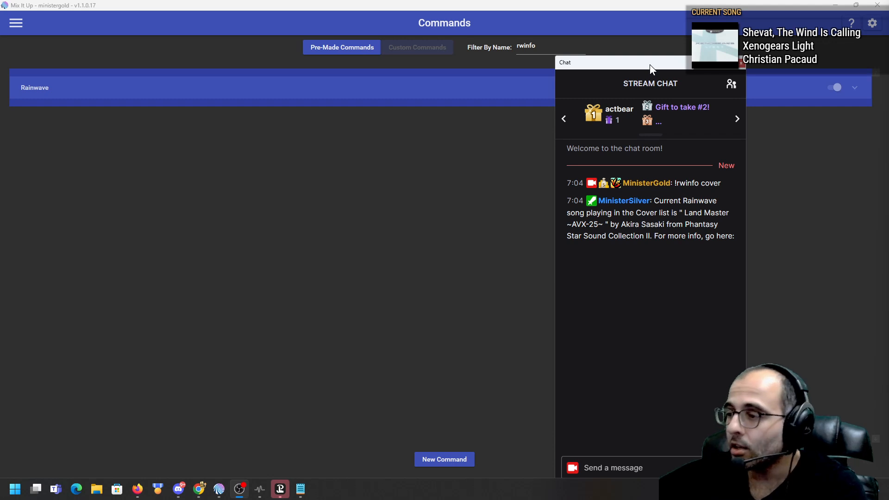
pyautogui.click(603, 466)
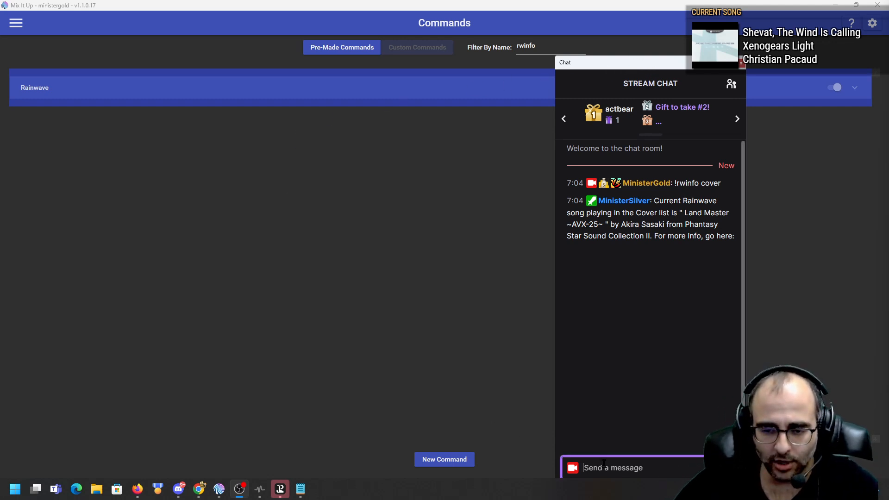
pyautogui.write('!rw')
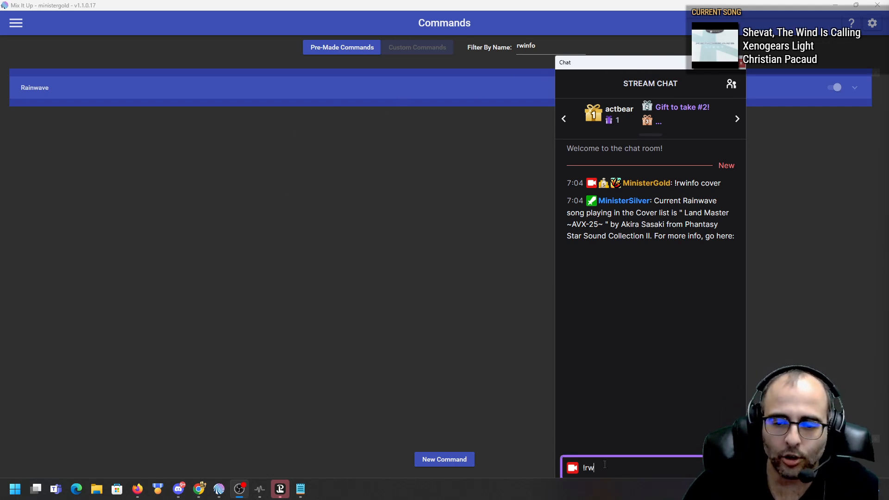
pyautogui.write('info cove')
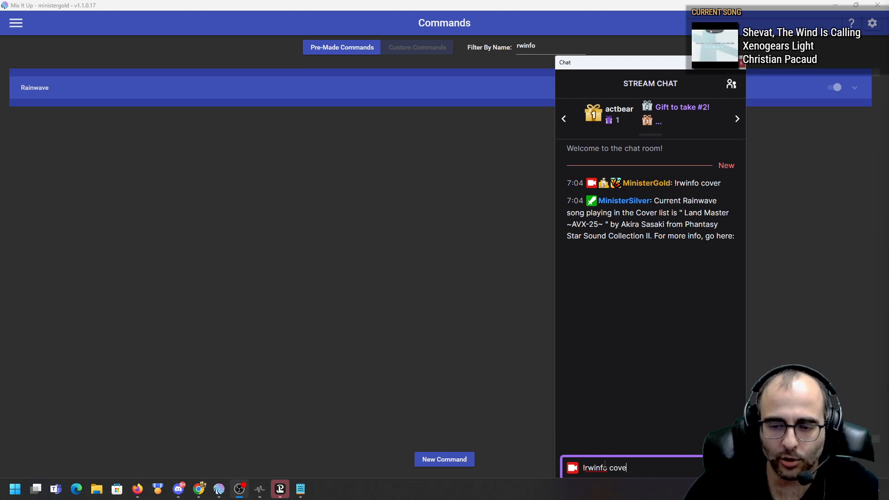
pyautogui.write('r')
pyautogui.press('Return')
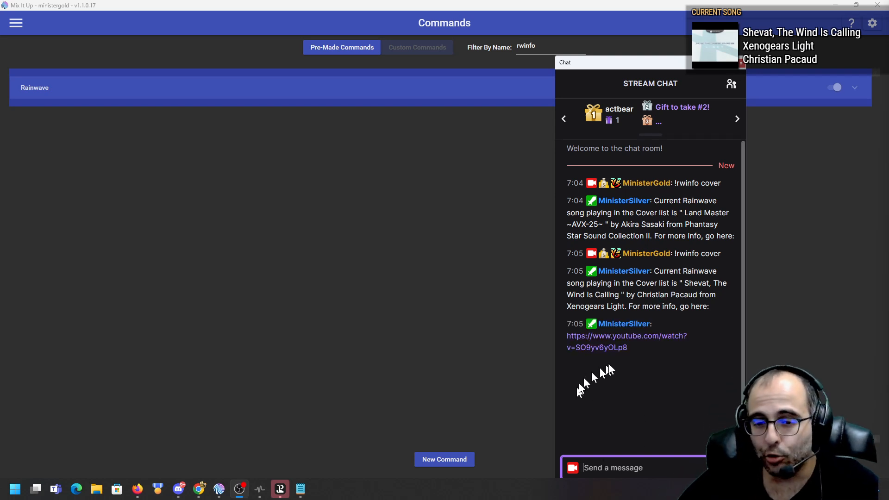
# Step: Open the YouTube link from the newest bot reply, play the video for a few seconds and pause it
pyautogui.click(612, 334)
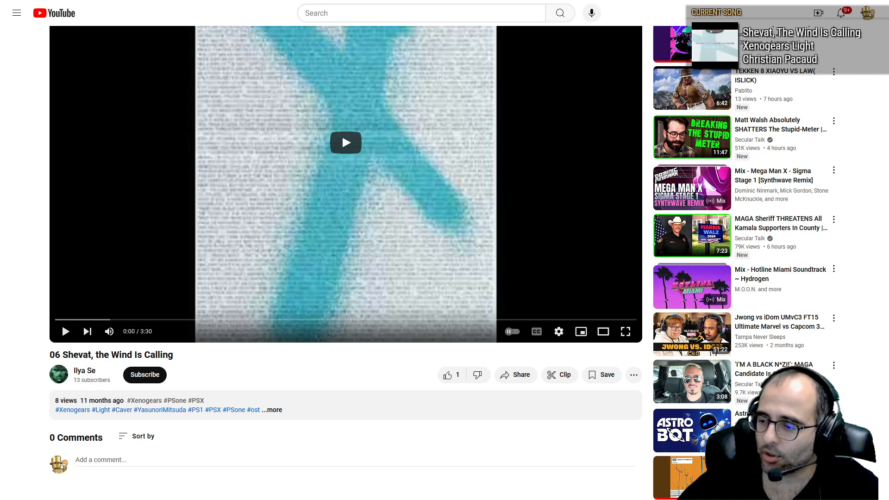
pyautogui.click(297, 246)
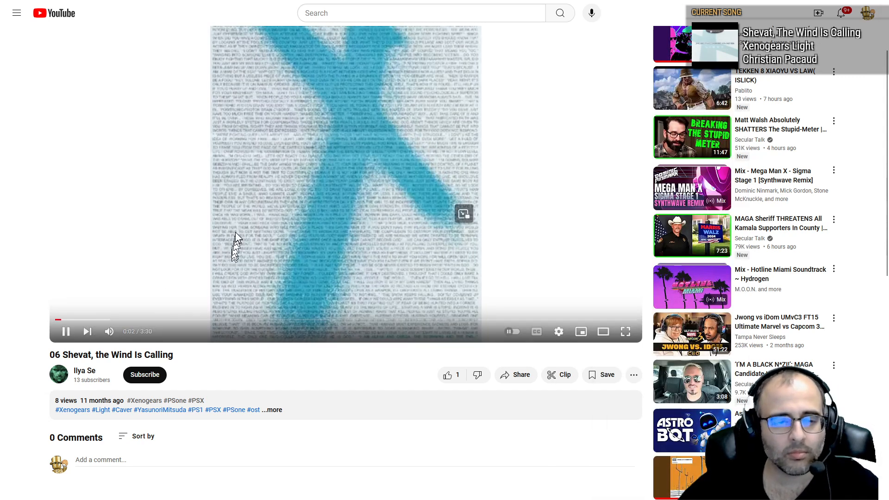
pyautogui.click(260, 224)
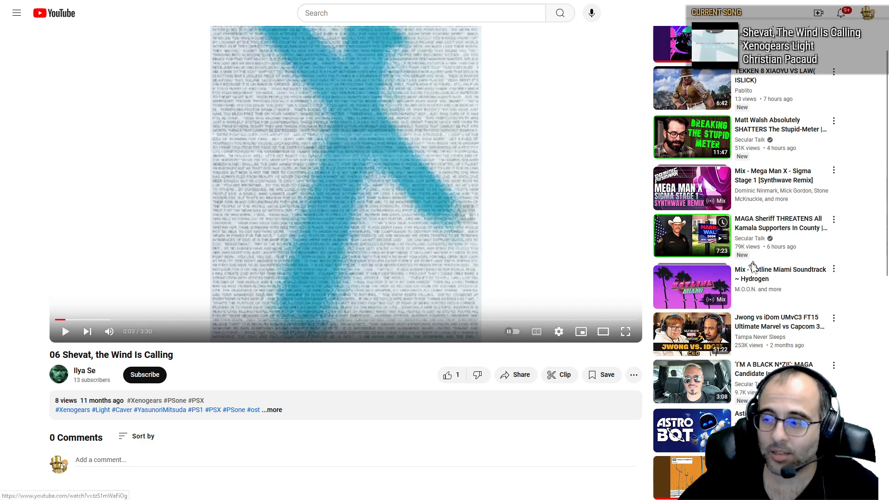
# Step: Return to the stream chat to review the replies and move its window clear of the video page
pyautogui.hotkey('alt', 'Tab')
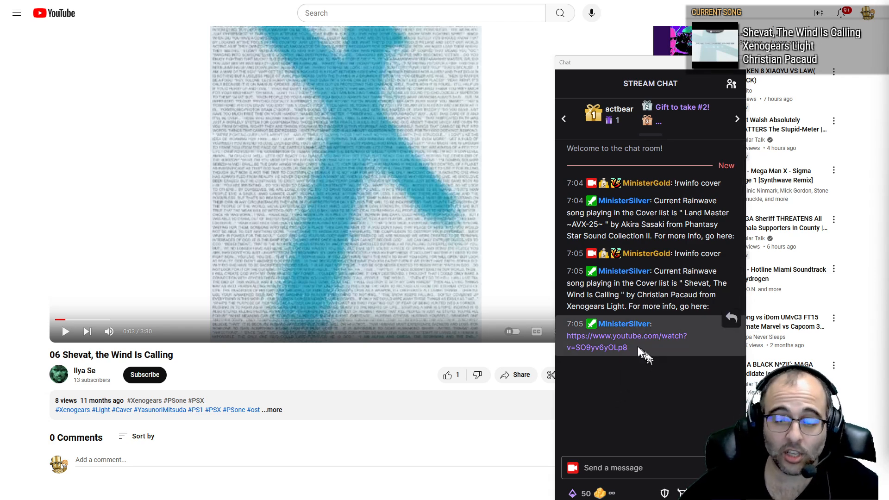
pyautogui.moveTo(634, 347)
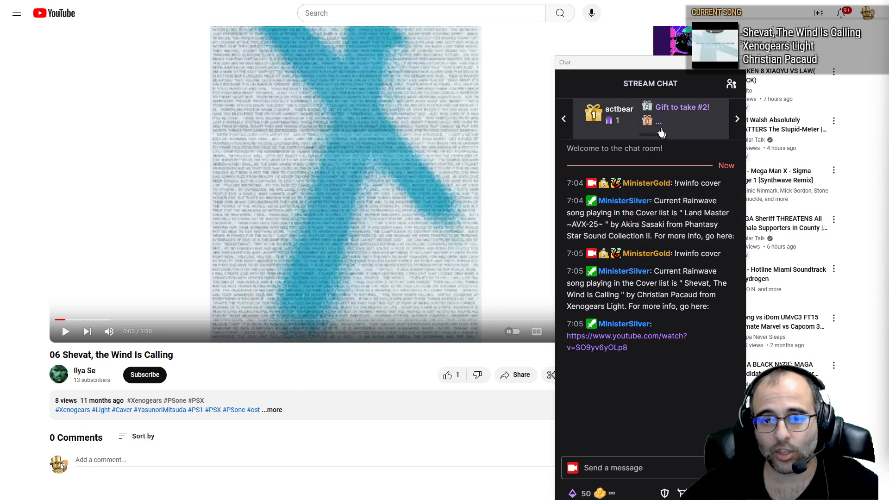
pyautogui.moveTo(622, 68); pyautogui.dragTo(888, 79)
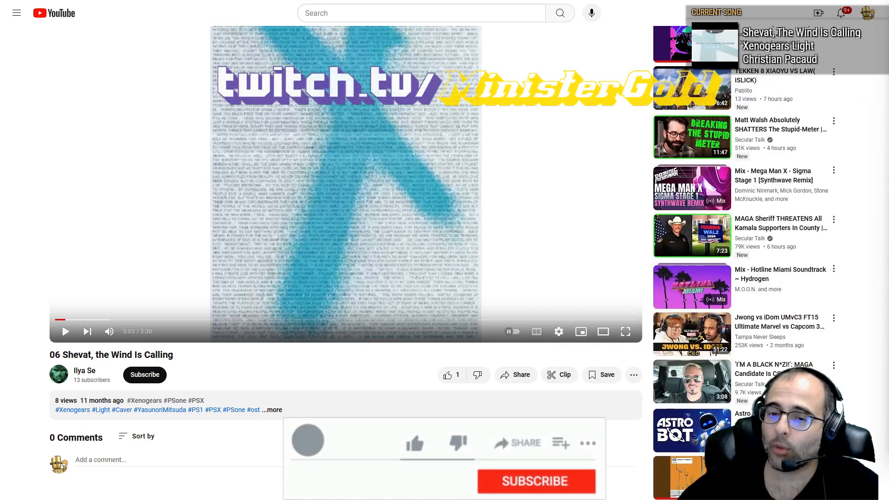